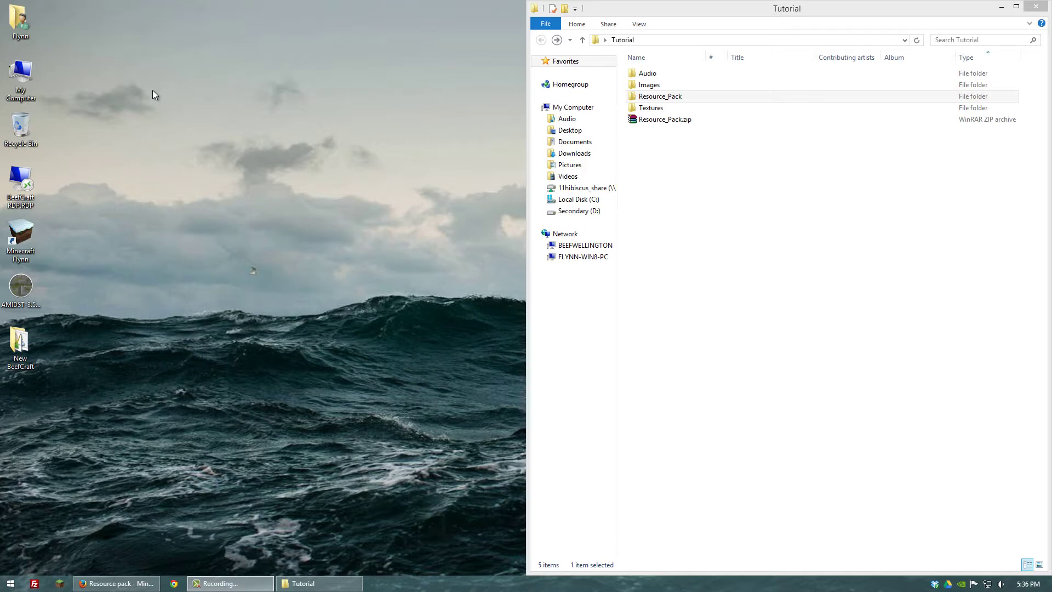
# Open the .minecraft folder under AppData\Roaming in the profile folder and place its window beside the Tutorial window
pyautogui.doubleClick(16, 19)
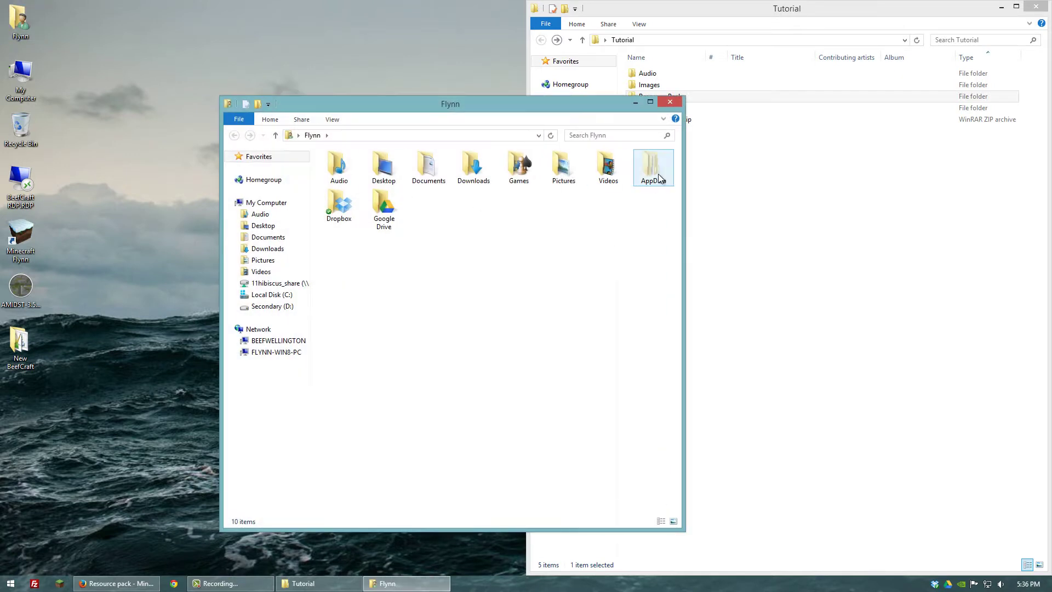
pyautogui.doubleClick(652, 167)
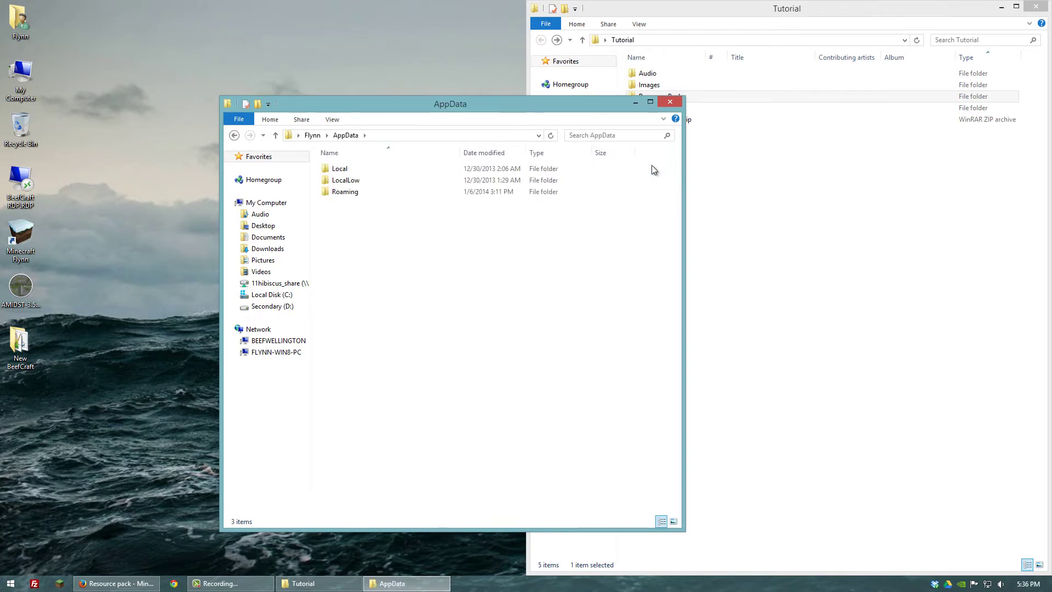
pyautogui.doubleClick(352, 191)
pyautogui.click(341, 173)
pyautogui.doubleClick(341, 174)
pyautogui.moveTo(433, 104); pyautogui.dragTo(263, 137)
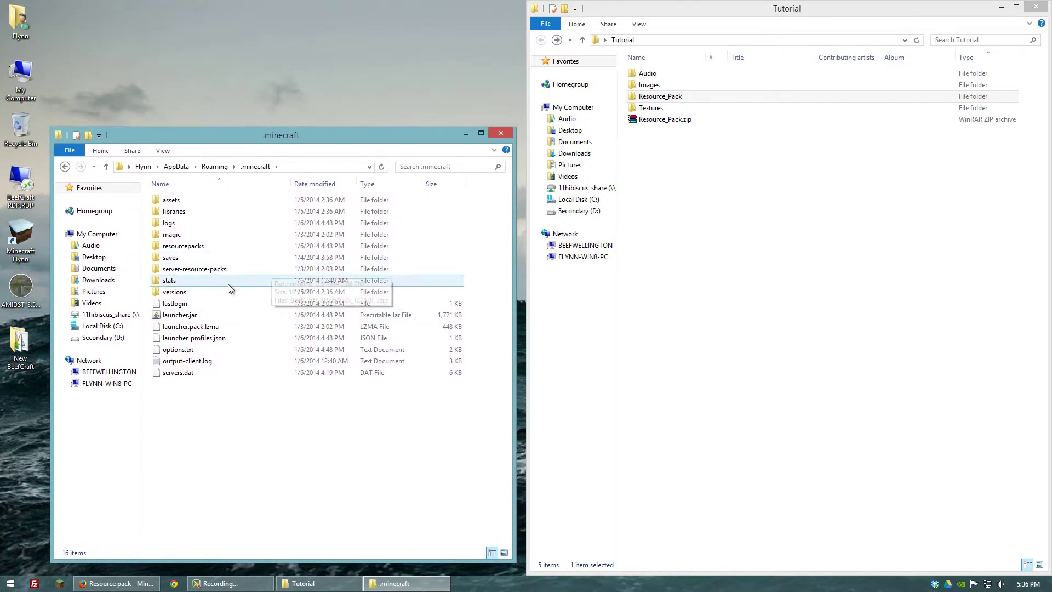
# Examine the contents of assets\virtual\legacy and return to the .minecraft folder
pyautogui.doubleClick(170, 200)
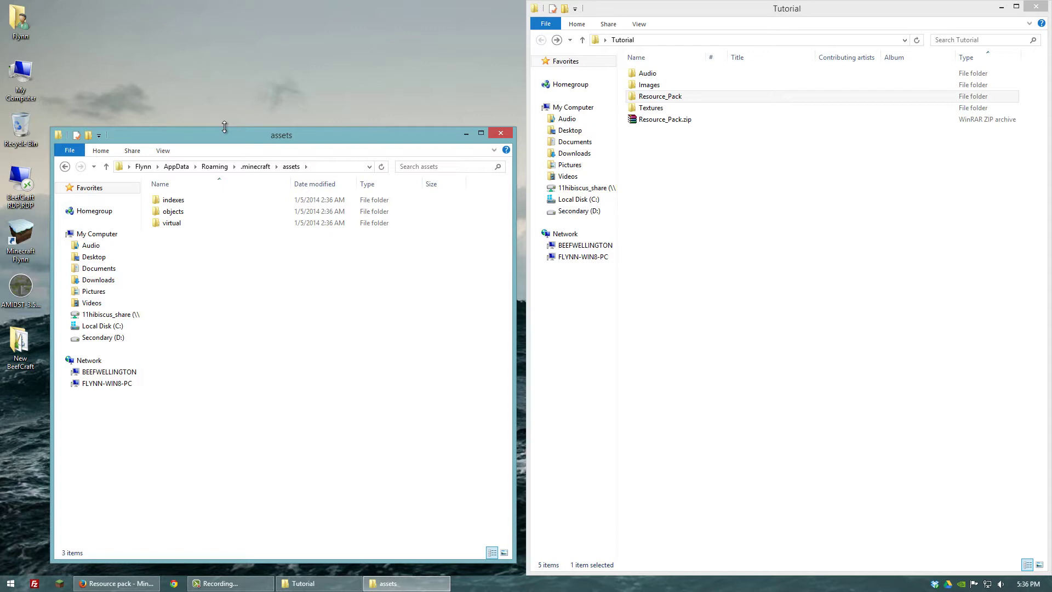
pyautogui.doubleClick(169, 224)
pyautogui.doubleClick(169, 200)
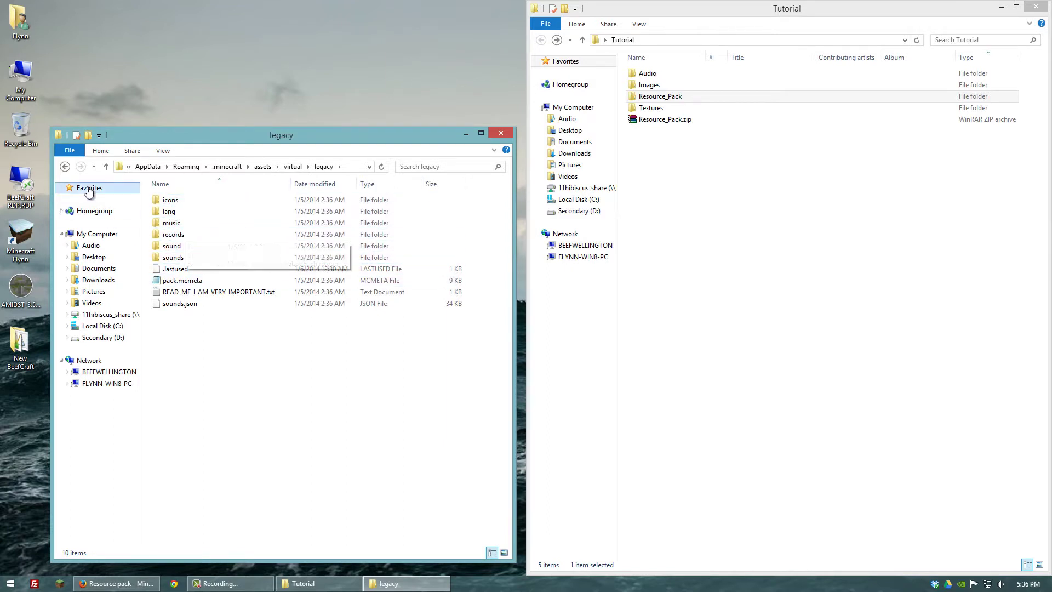
pyautogui.click(65, 167)
pyautogui.click(65, 167)
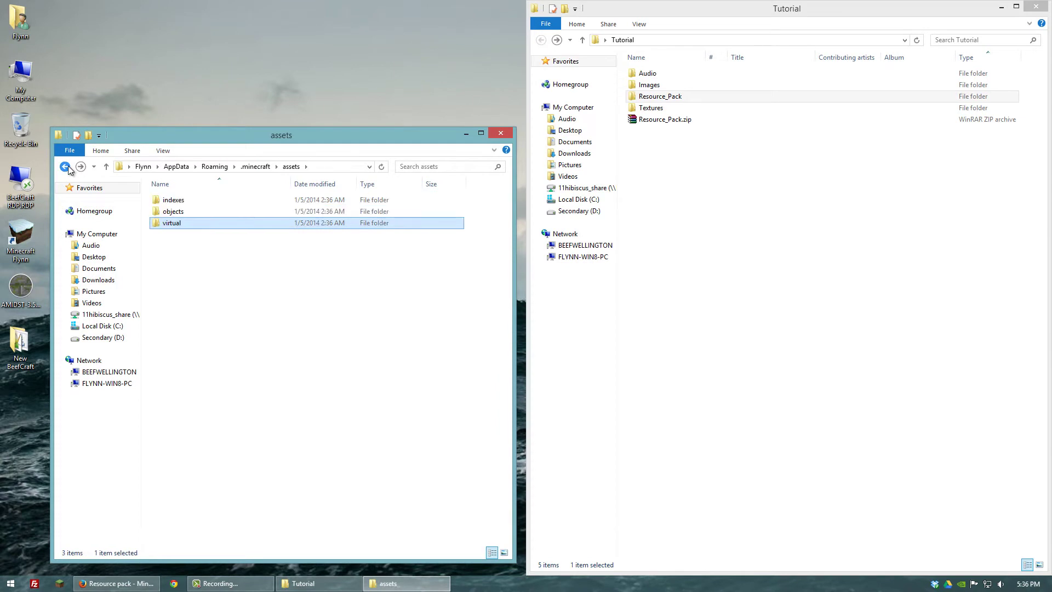
pyautogui.click(65, 166)
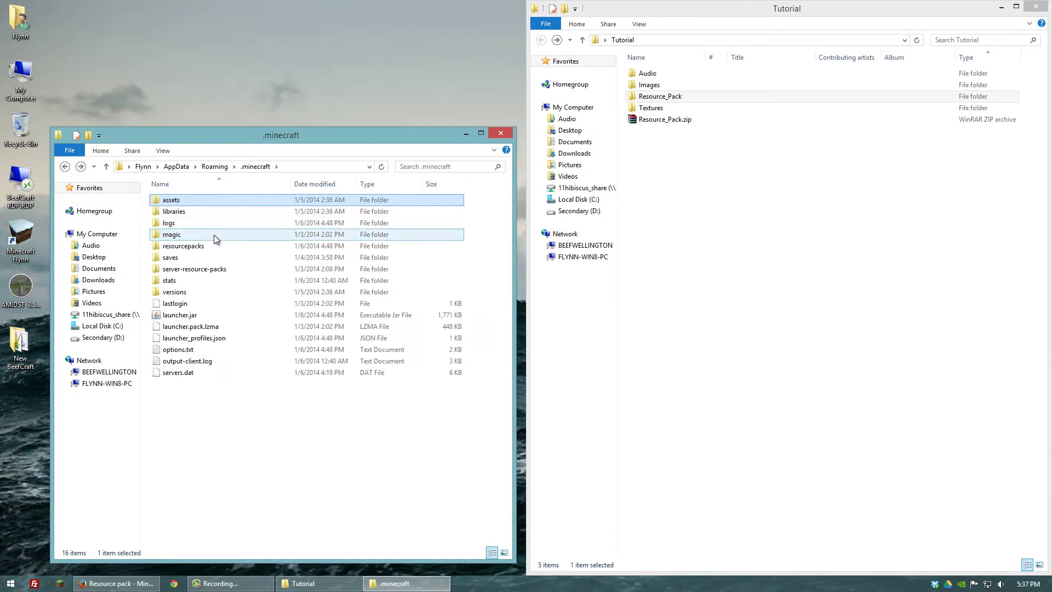
# Look through the folders in assets\objects and return to the assets folder
pyautogui.doubleClick(173, 201)
pyautogui.doubleClick(173, 207)
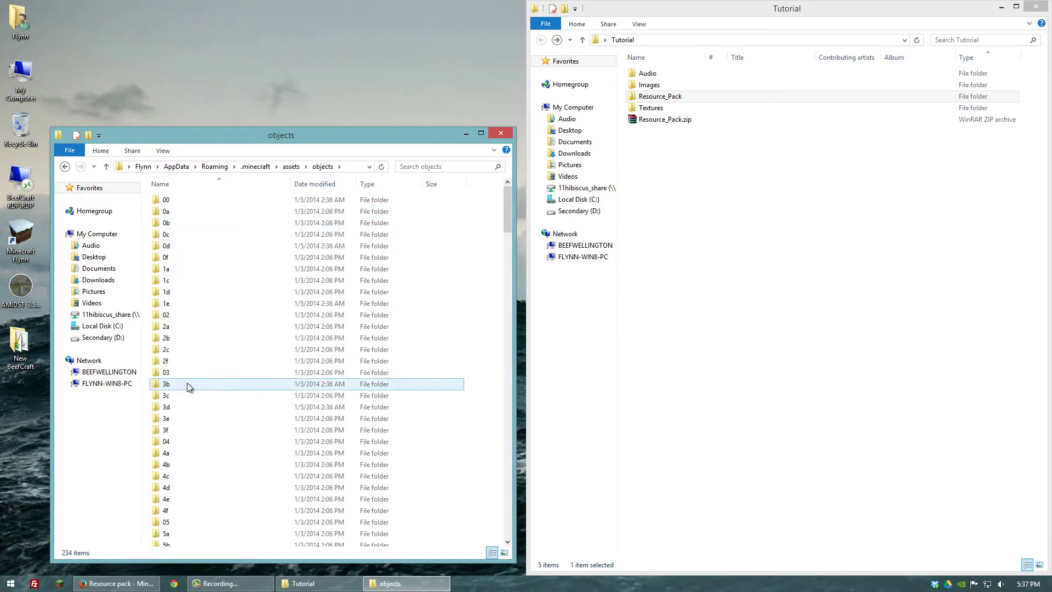
pyautogui.scroll(-5, 186, 356)
pyautogui.scroll(-20, 188, 344)
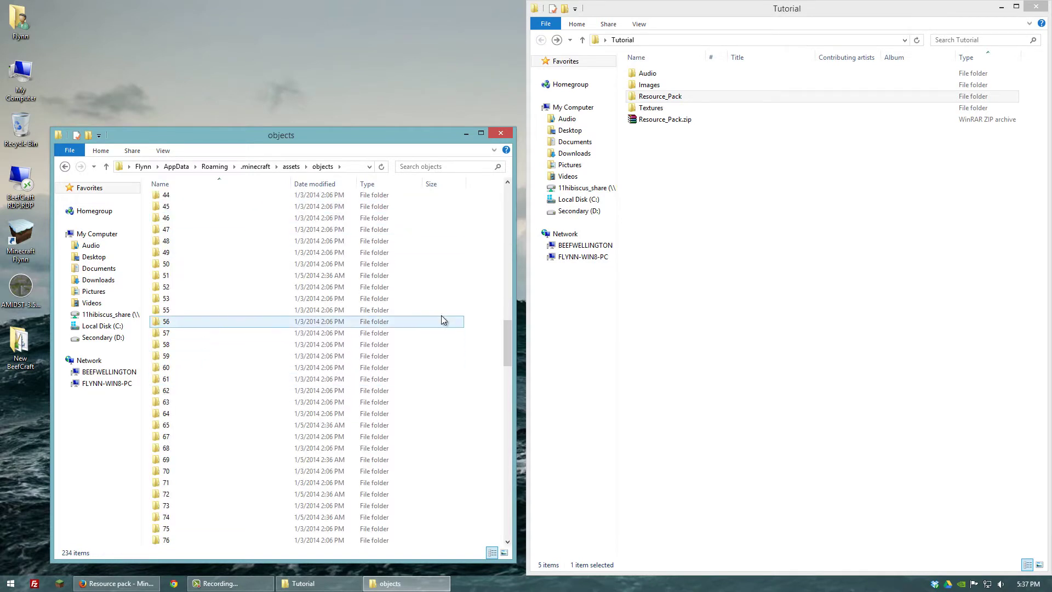
pyautogui.moveTo(506, 334); pyautogui.dragTo(502, 203)
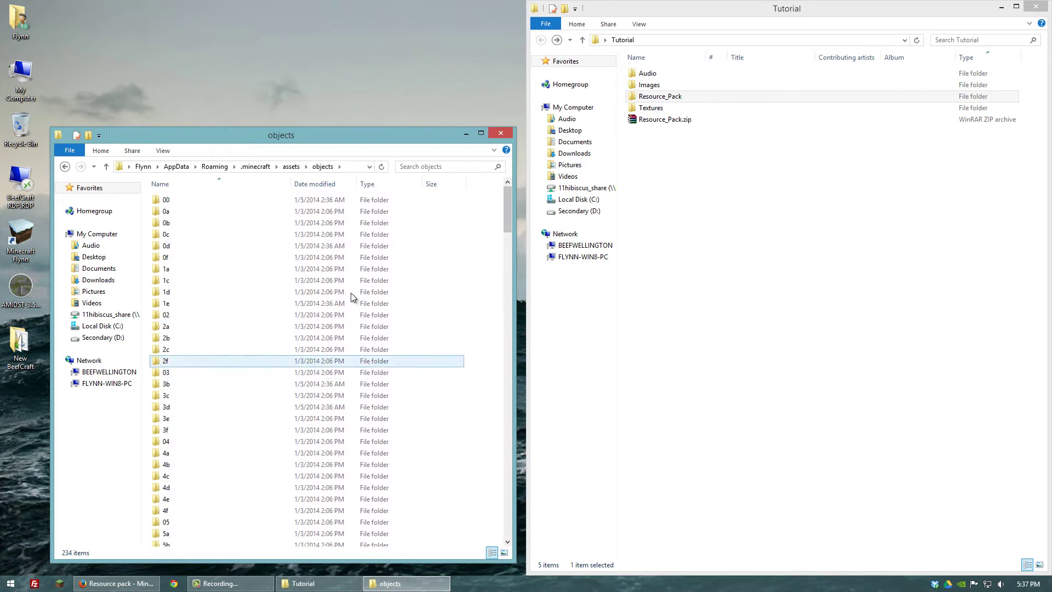
pyautogui.click(65, 166)
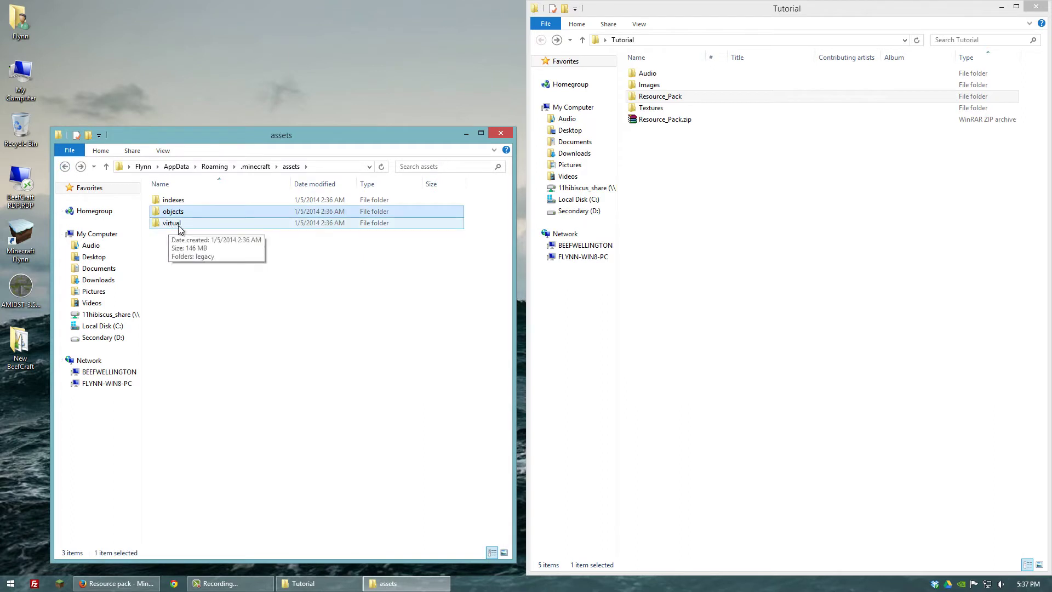
# Open the records folder inside virtual\legacy to show the music disc OGG files
pyautogui.doubleClick(172, 223)
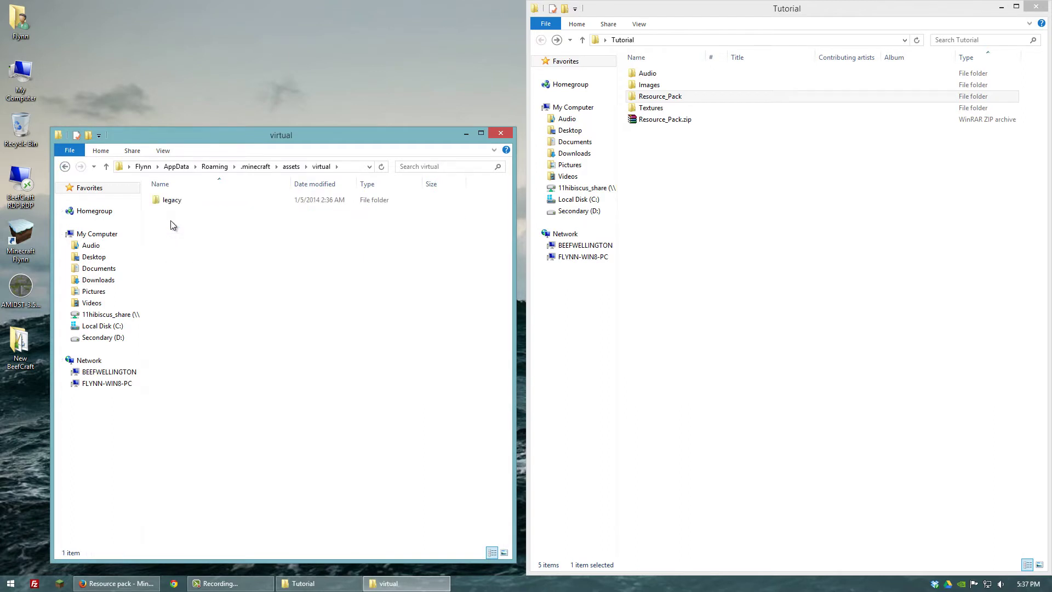
pyautogui.doubleClick(169, 200)
pyautogui.click(170, 222)
pyautogui.click(170, 333)
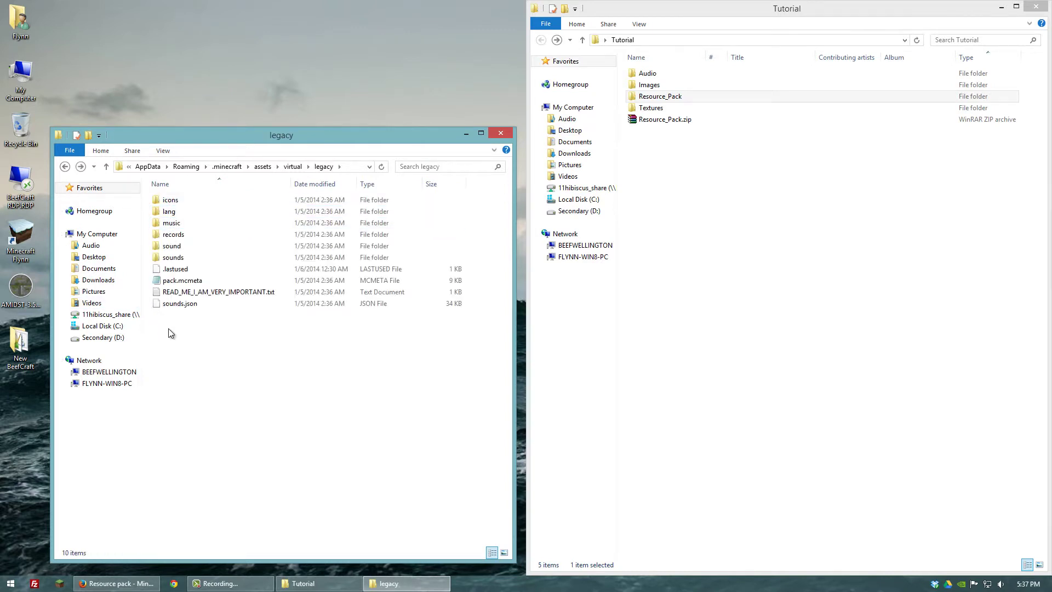
pyautogui.doubleClick(173, 236)
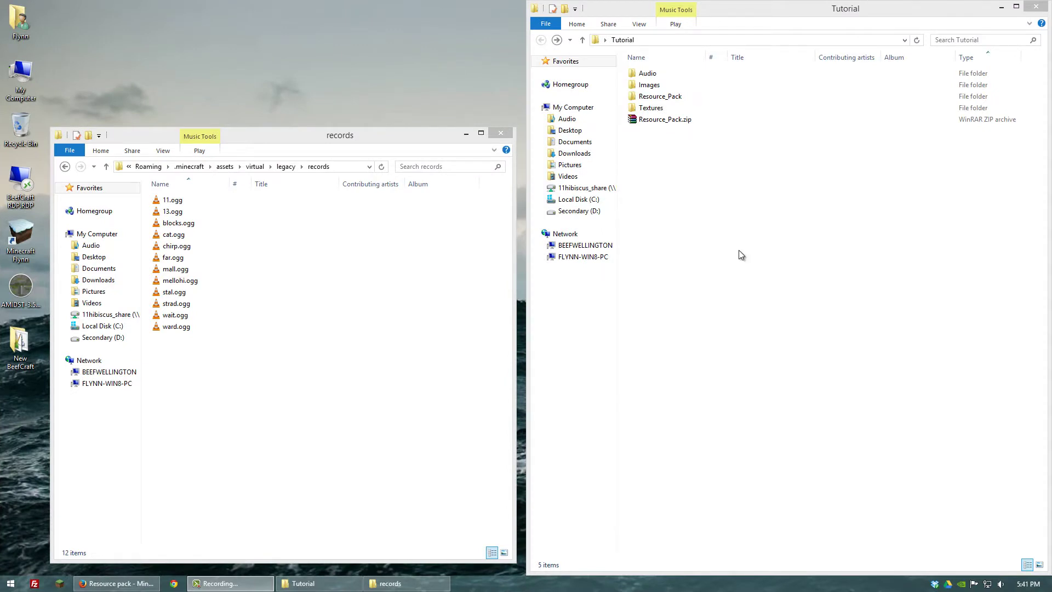
# Create a folder named "sounds" in Resource_Pack\assets\minecraft
pyautogui.doubleClick(653, 97)
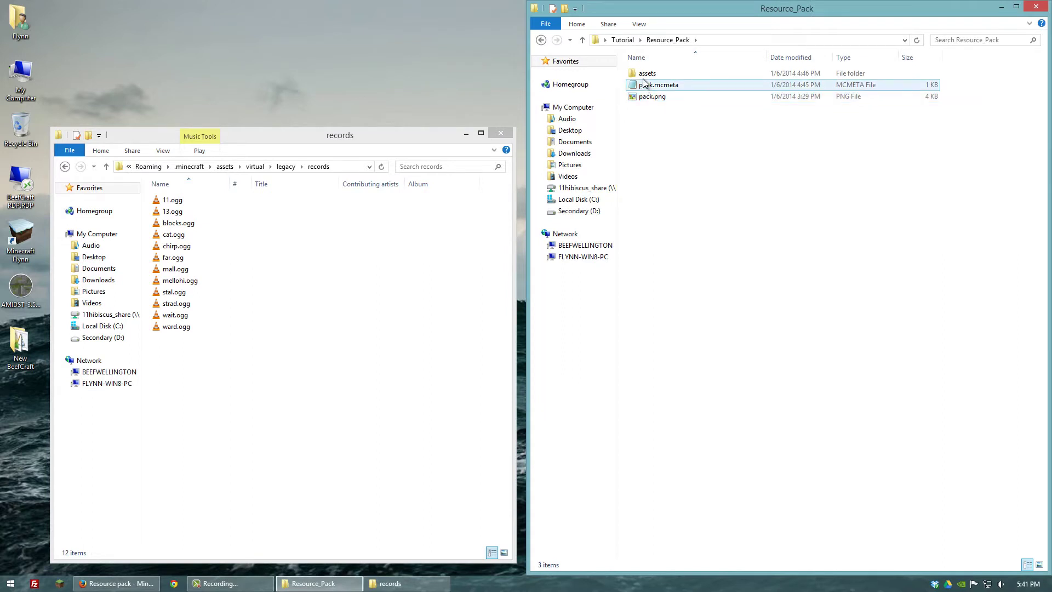
pyautogui.doubleClick(643, 75)
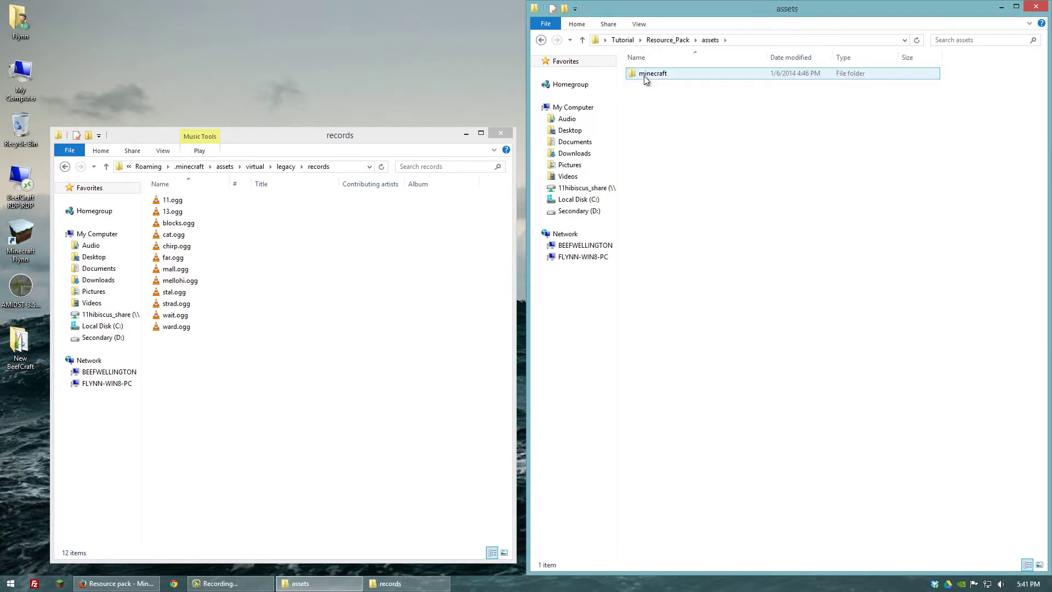
pyautogui.doubleClick(643, 76)
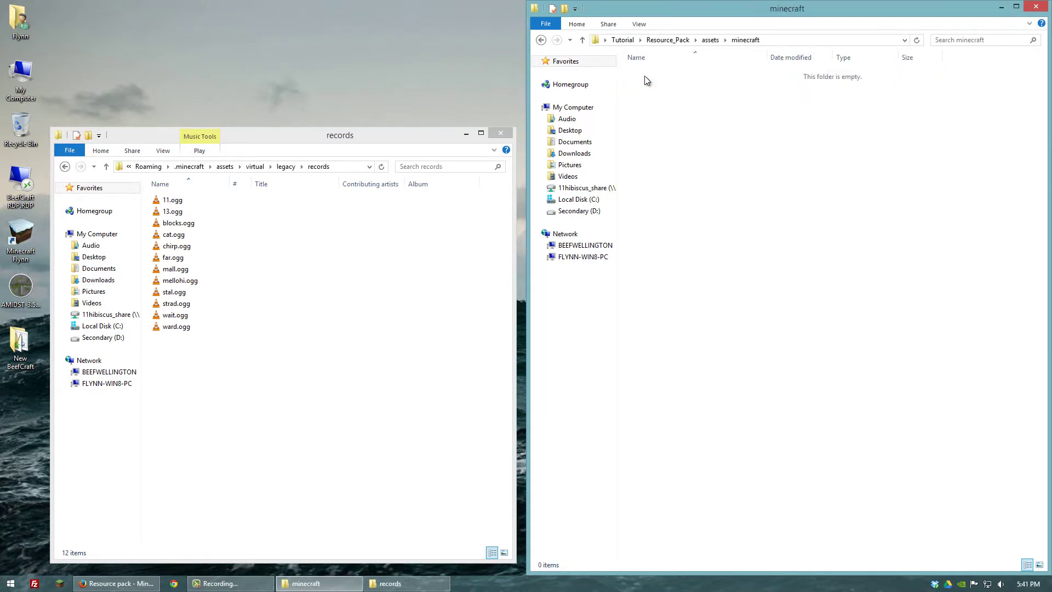
pyautogui.rightClick(654, 116)
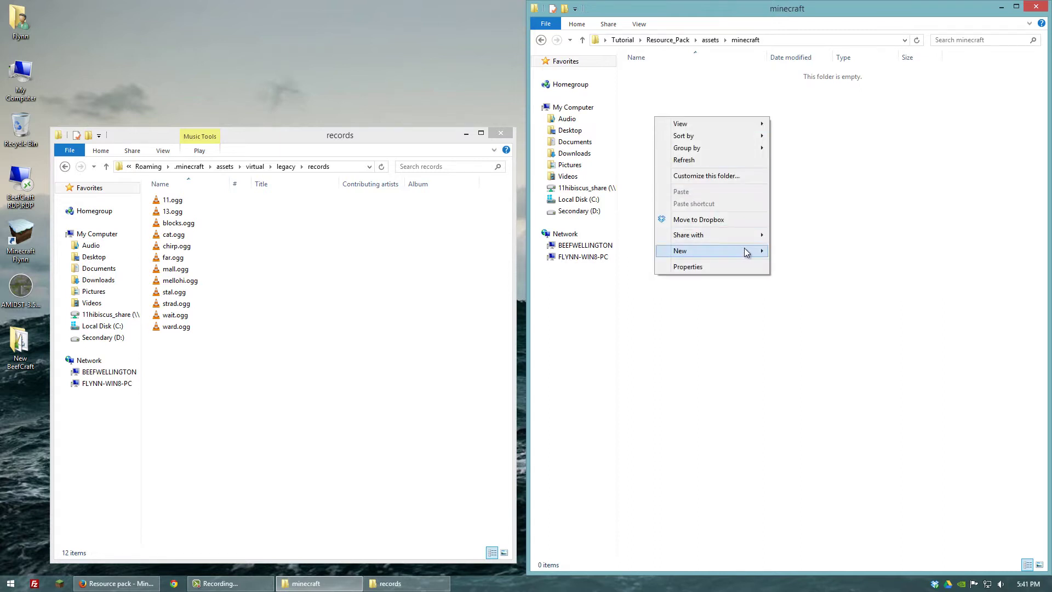
pyautogui.moveTo(723, 251)
pyautogui.click(794, 251)
pyautogui.write('sounds')
pyautogui.press('Return')
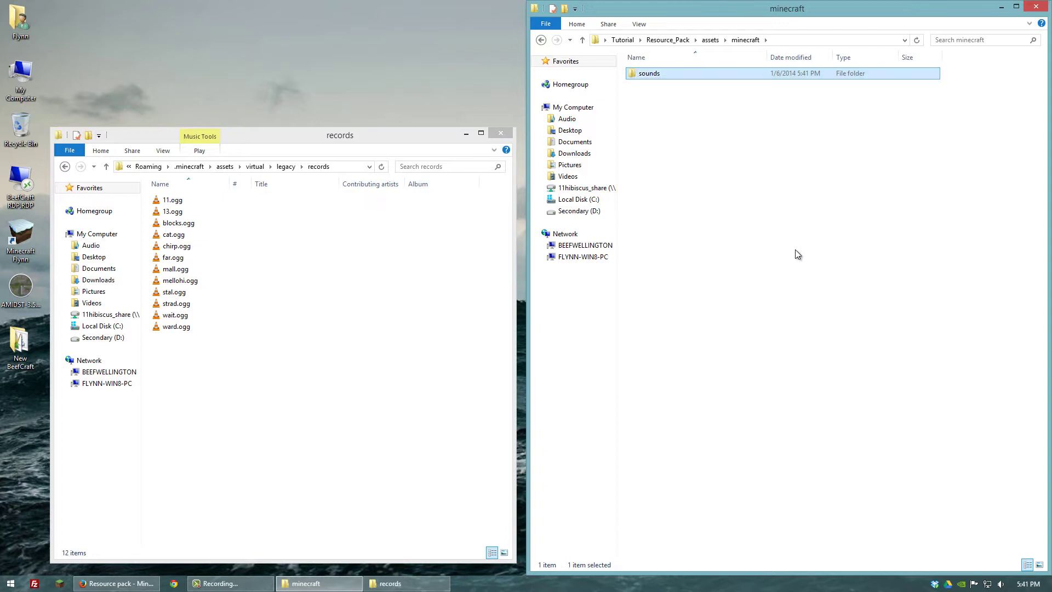
pyautogui.click(756, 216)
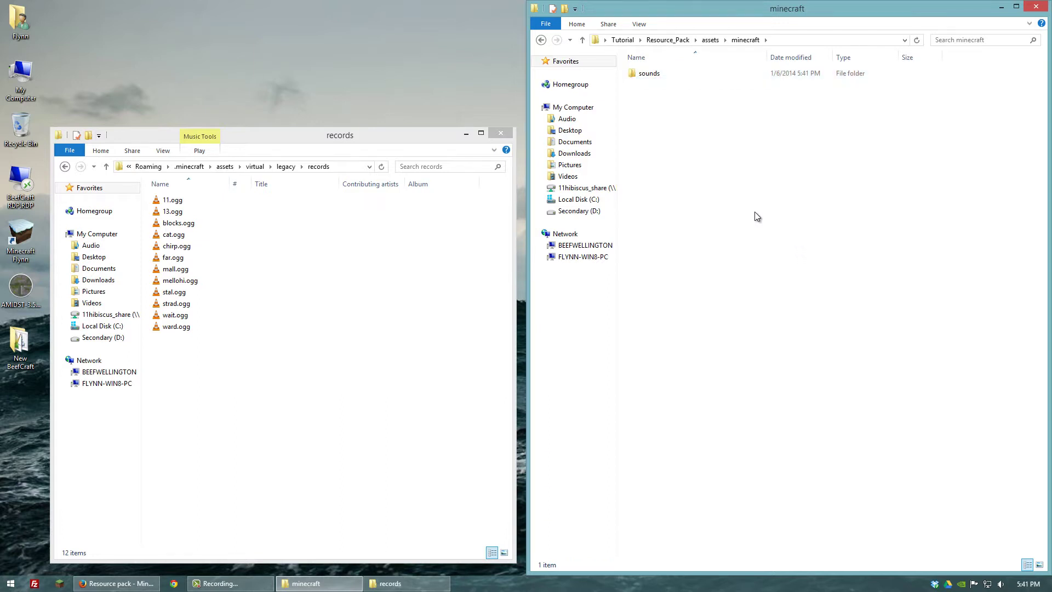
# Create a folder named "records" inside the new sounds folder and open it
pyautogui.doubleClick(649, 74)
pyautogui.rightClick(666, 130)
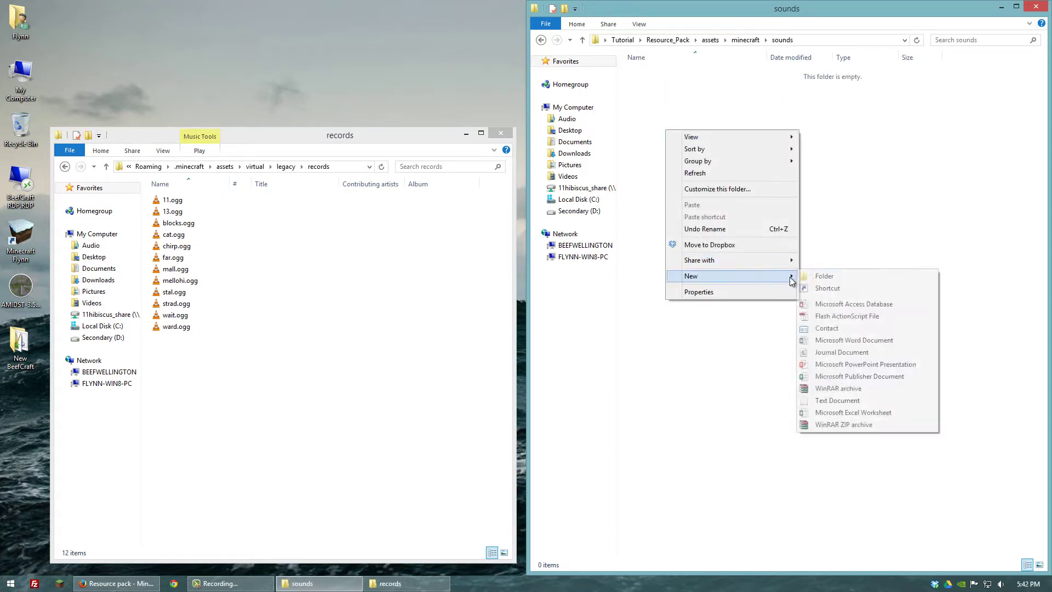
pyautogui.click(810, 274)
pyautogui.write('records')
pyautogui.press('Return')
pyautogui.click(729, 221)
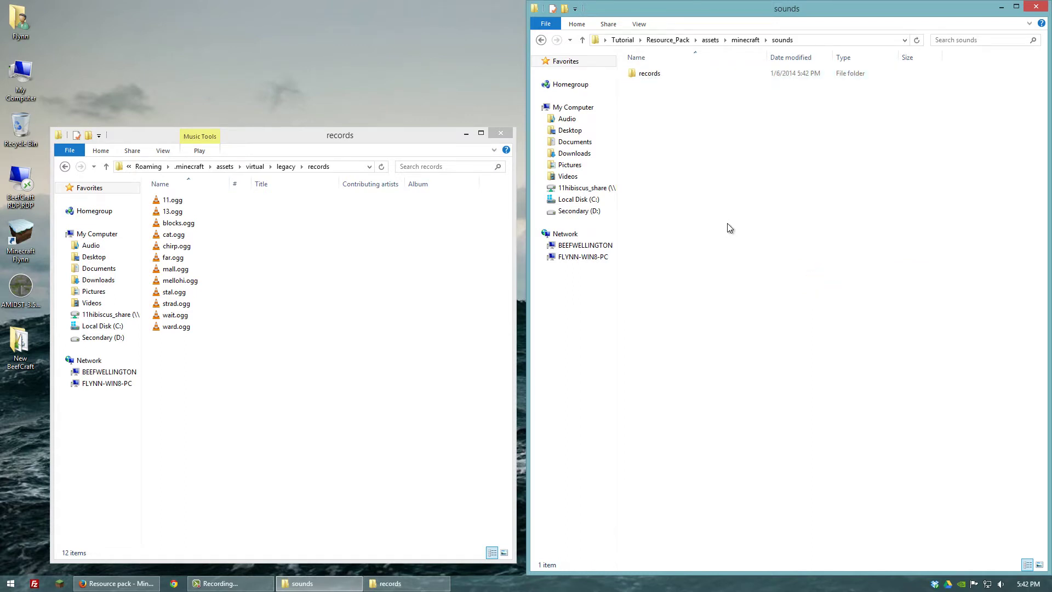
pyautogui.doubleClick(648, 77)
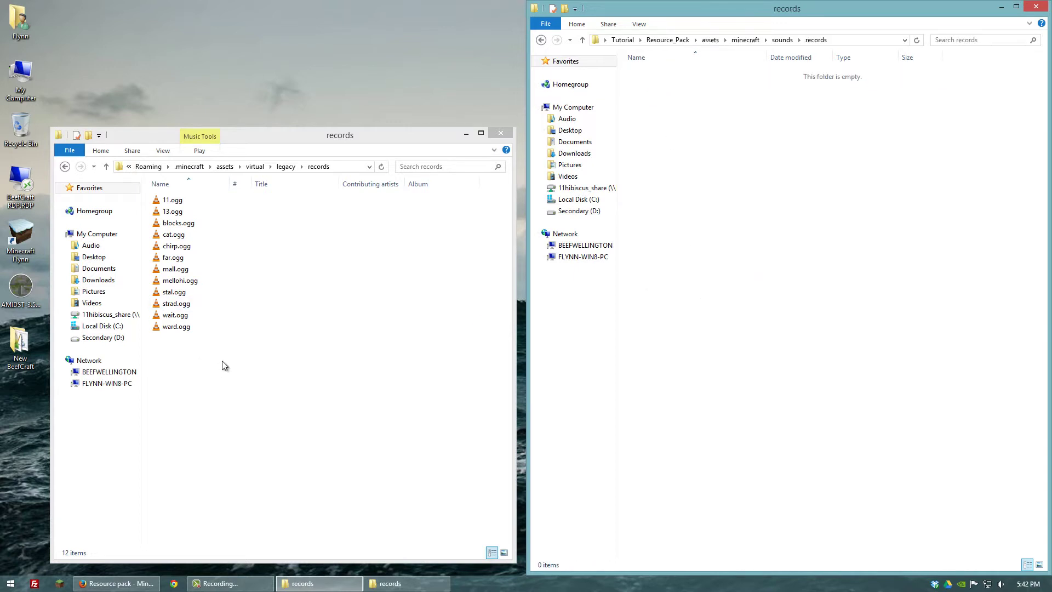
pyautogui.moveTo(223, 364); pyautogui.dragTo(168, 198)
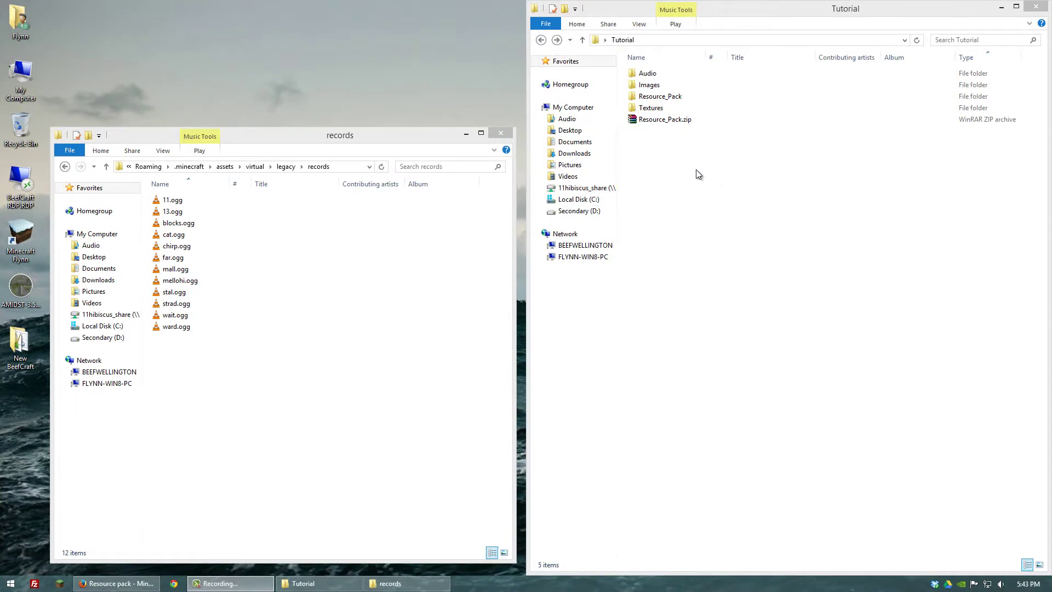
# Open the Audio folder in Tutorial and select the Mozart Don Giovanni overture MP3
pyautogui.click(698, 171)
pyautogui.doubleClick(647, 75)
pyautogui.click(663, 120)
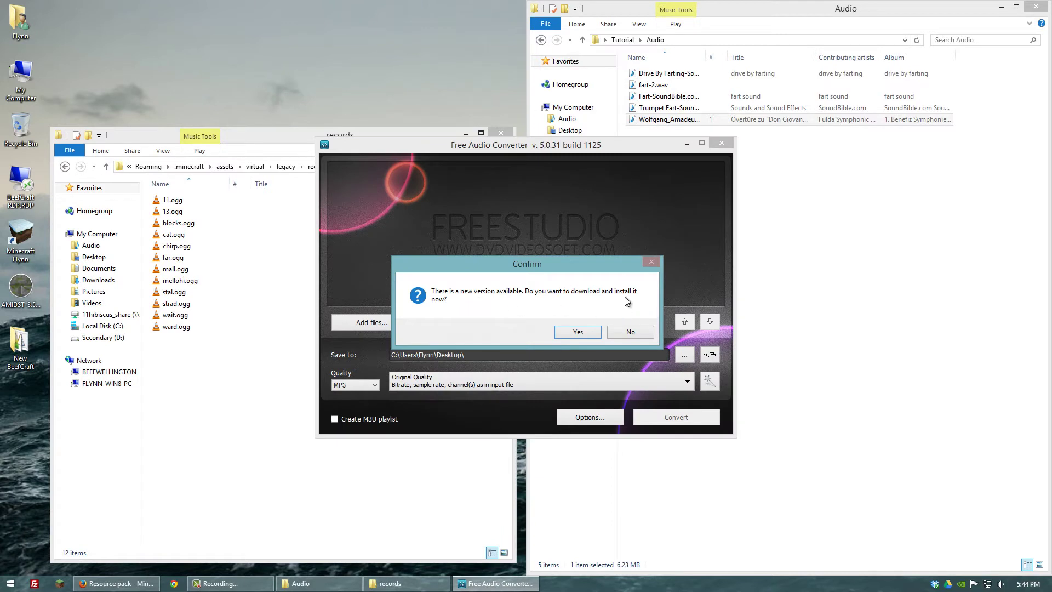
# In Free Audio Converter, decline the new version and add the Don Giovanni MP3 from the Audio folder to the file list
pyautogui.click(630, 332)
pyautogui.moveTo(596, 151); pyautogui.dragTo(350, 78)
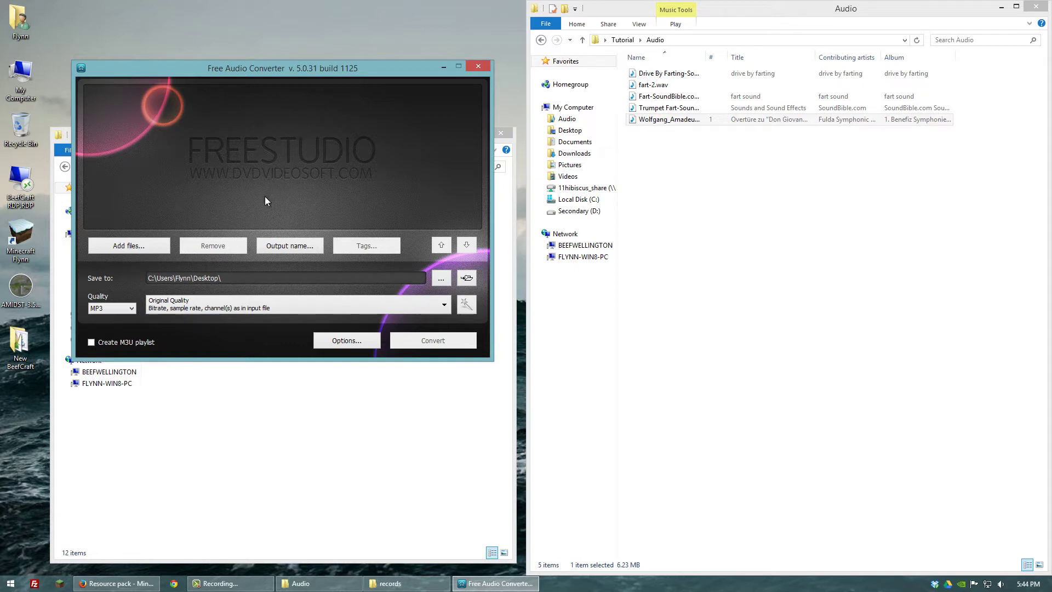
pyautogui.moveTo(664, 120); pyautogui.dragTo(275, 147)
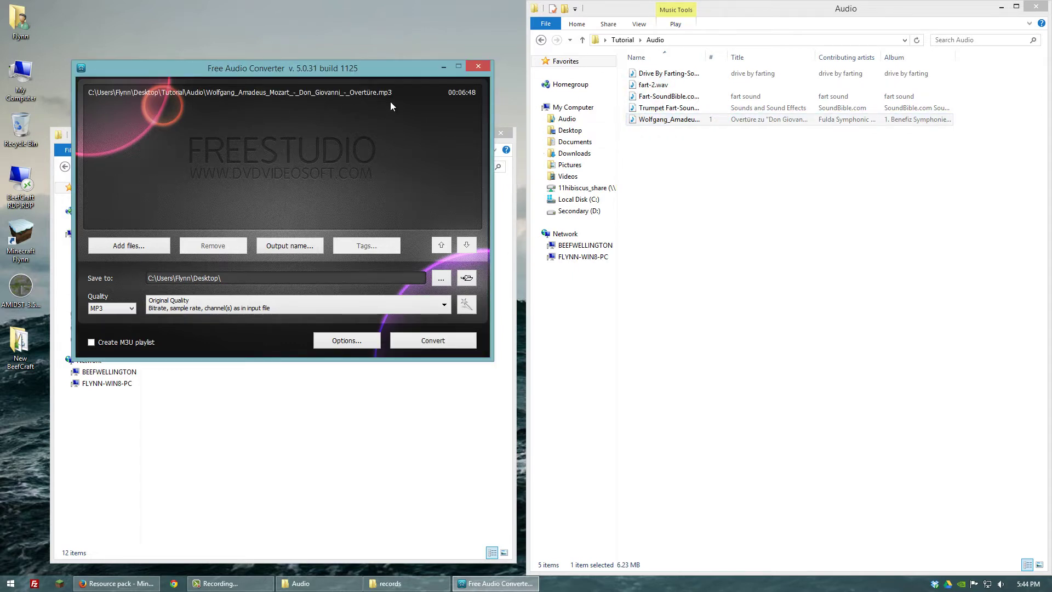
# Convert the Don Giovanni MP3 to OGG format and dismiss the completion dialog
pyautogui.click(112, 308)
pyautogui.click(95, 372)
pyautogui.click(441, 341)
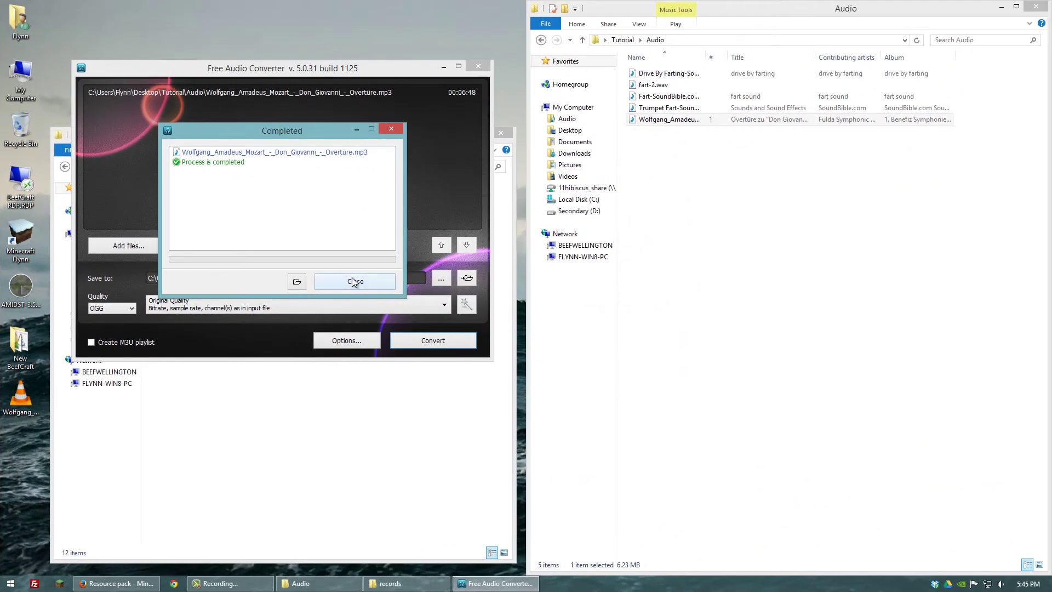
pyautogui.click(352, 281)
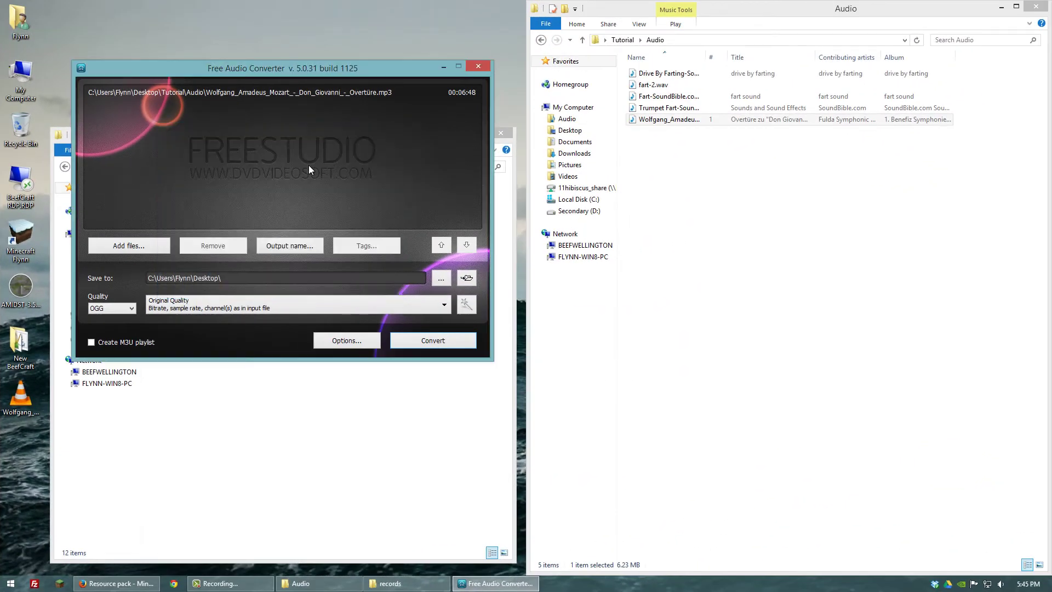
# Close the converter and its premium offer, and move the converted OGG file from the desktop into the Audio folder
pyautogui.click(478, 67)
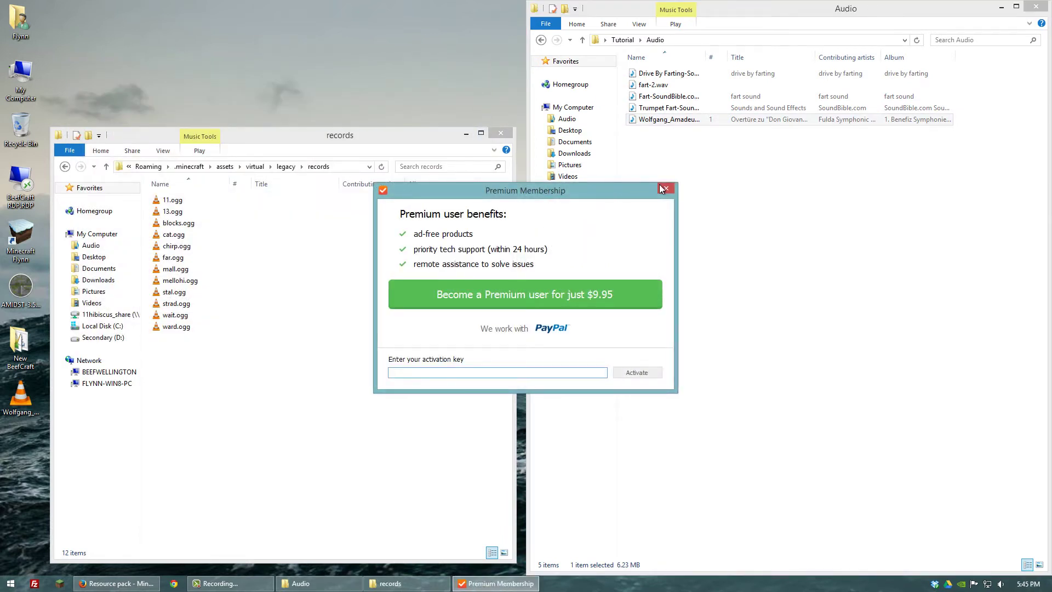
pyautogui.click(666, 189)
pyautogui.click(665, 160)
pyautogui.click(21, 402)
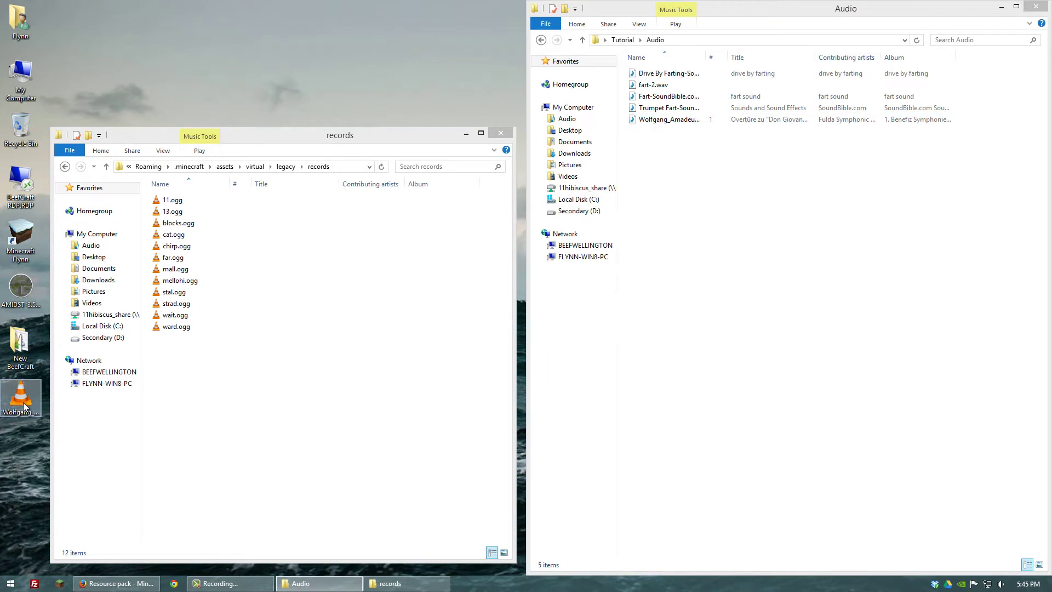
pyautogui.moveTo(23, 402); pyautogui.dragTo(750, 235)
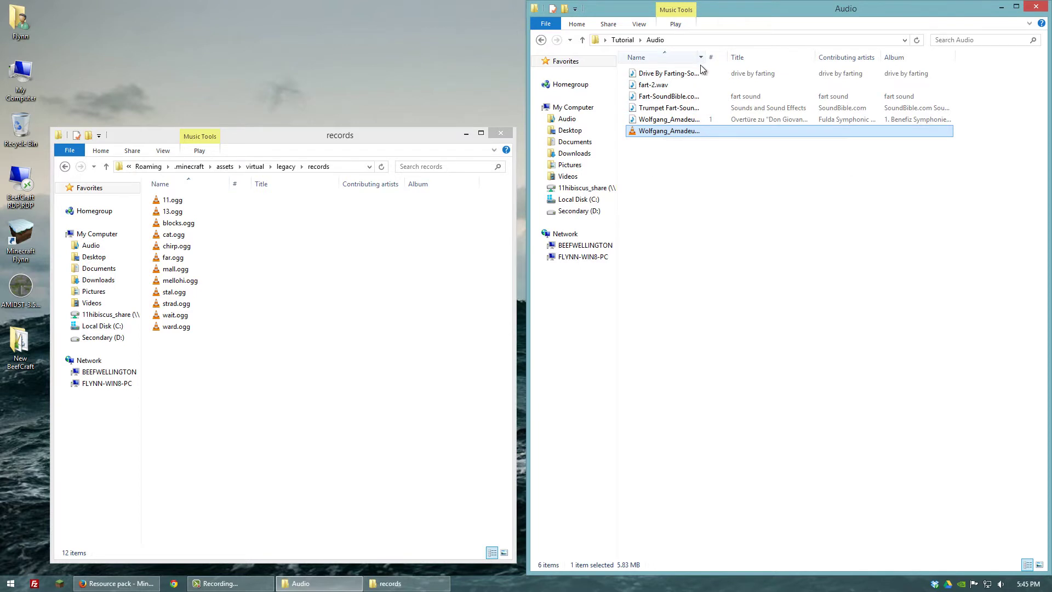
# Transfer the converted Don Giovanni OGG file from Audio into Resource_Pack\assets\minecraft\sounds\records
pyautogui.rightClick(649, 131)
pyautogui.click(673, 313)
pyautogui.click(622, 39)
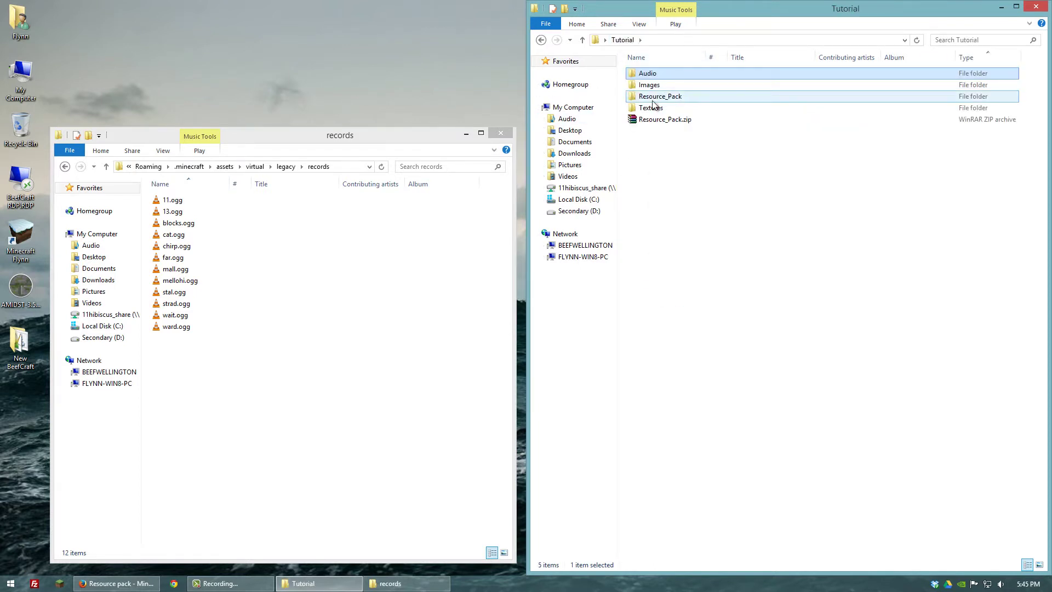
pyautogui.doubleClick(655, 98)
pyautogui.doubleClick(647, 74)
pyautogui.doubleClick(647, 75)
pyautogui.doubleClick(649, 75)
pyautogui.doubleClick(649, 74)
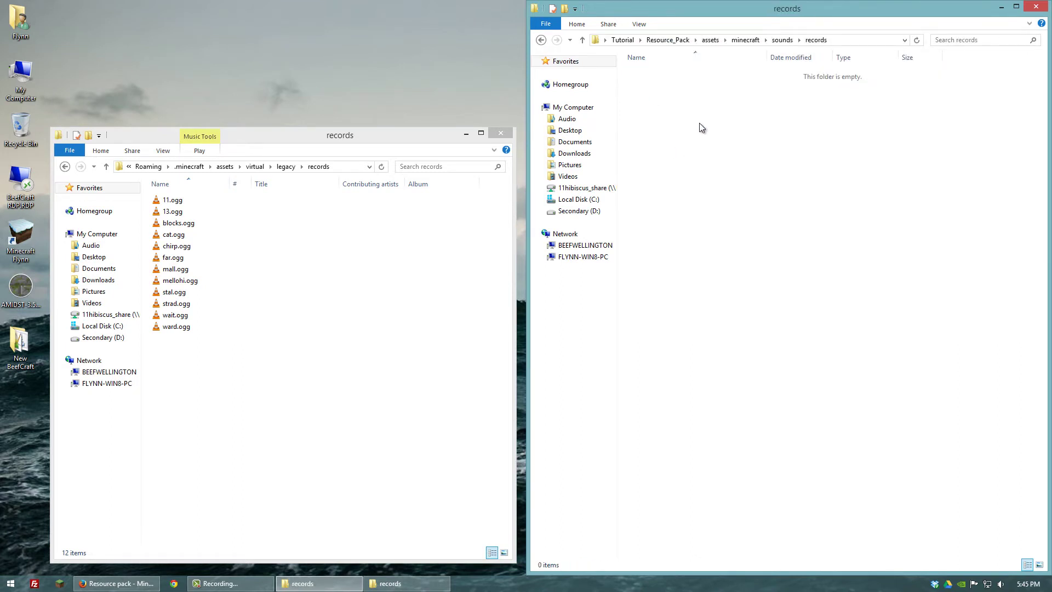
pyautogui.rightClick(648, 110)
pyautogui.click(688, 185)
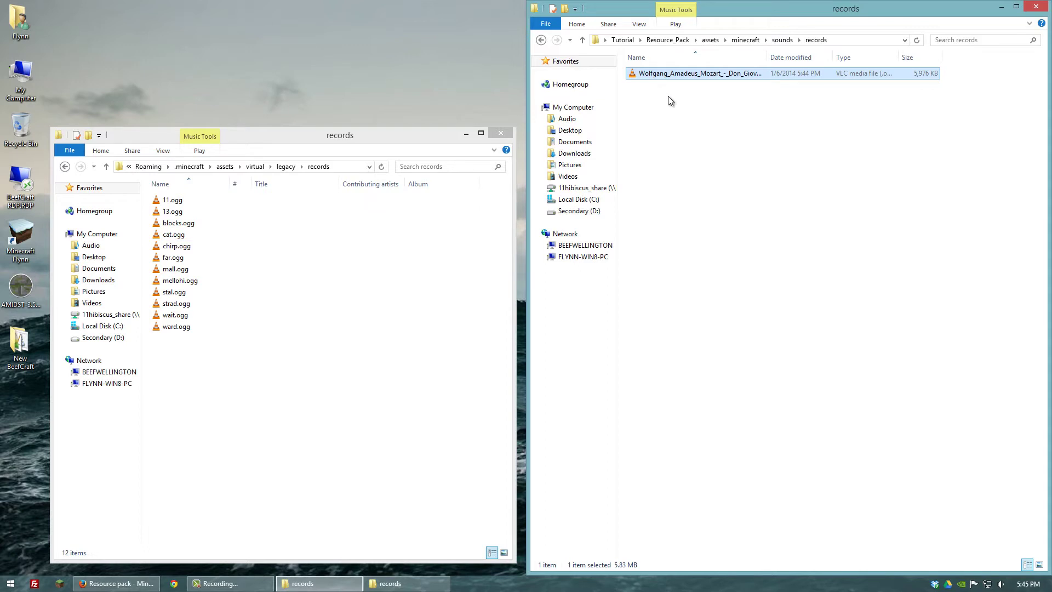
# Rename the converted Don Giovanni OGG file in the pack's records folder as cat.ogg
pyautogui.press('F2')
pyautogui.write('cat.ogg')
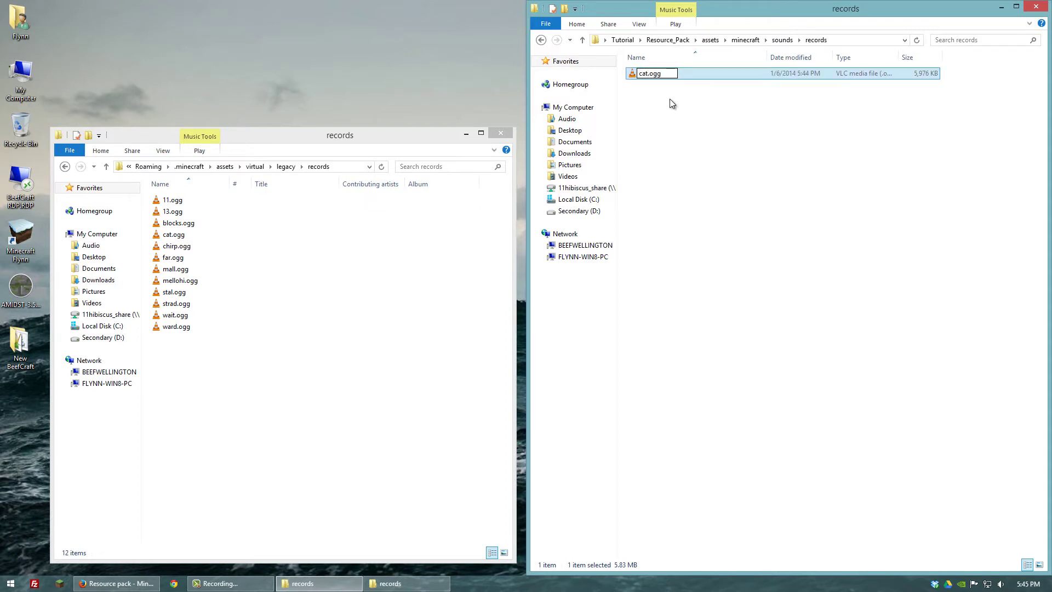
pyautogui.press('Return')
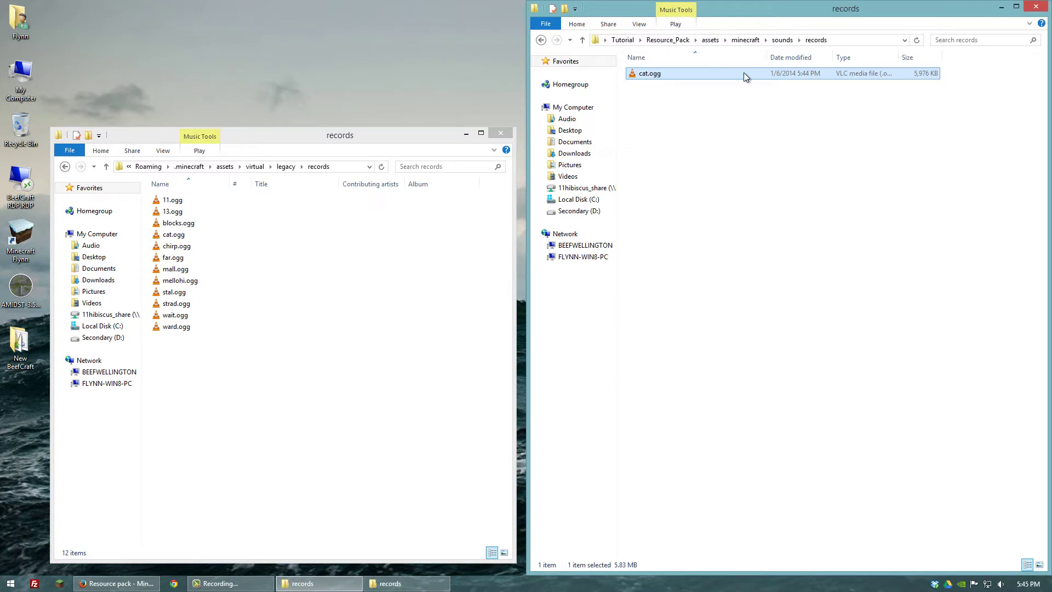
# Update Resource_Pack.zip in the Tutorial folder by adding the current assets folder from Resource_Pack to the archive
pyautogui.click(541, 41)
pyautogui.click(541, 40)
pyautogui.click(541, 40)
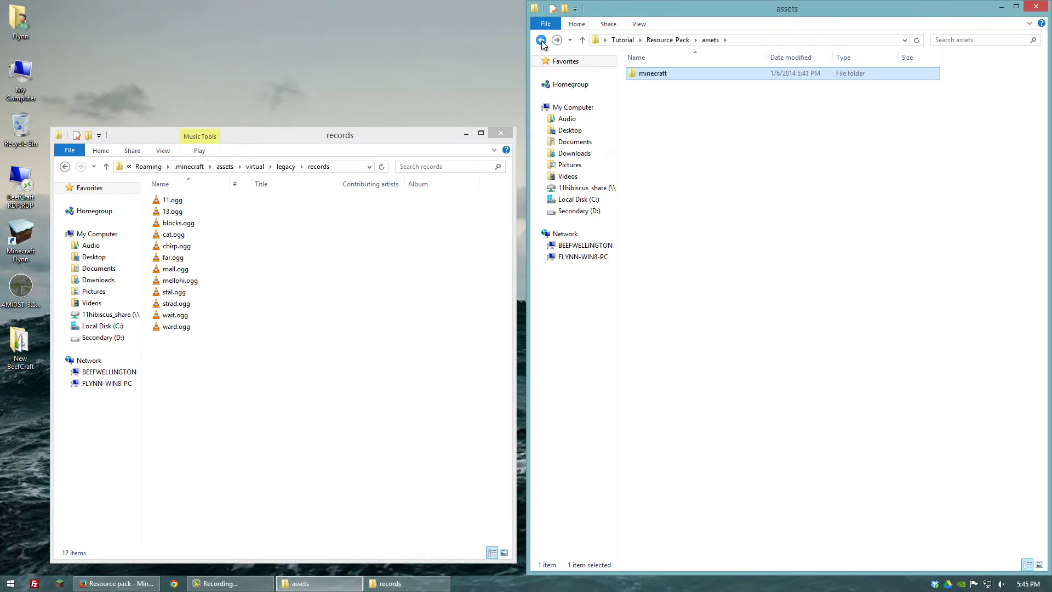
pyautogui.click(541, 41)
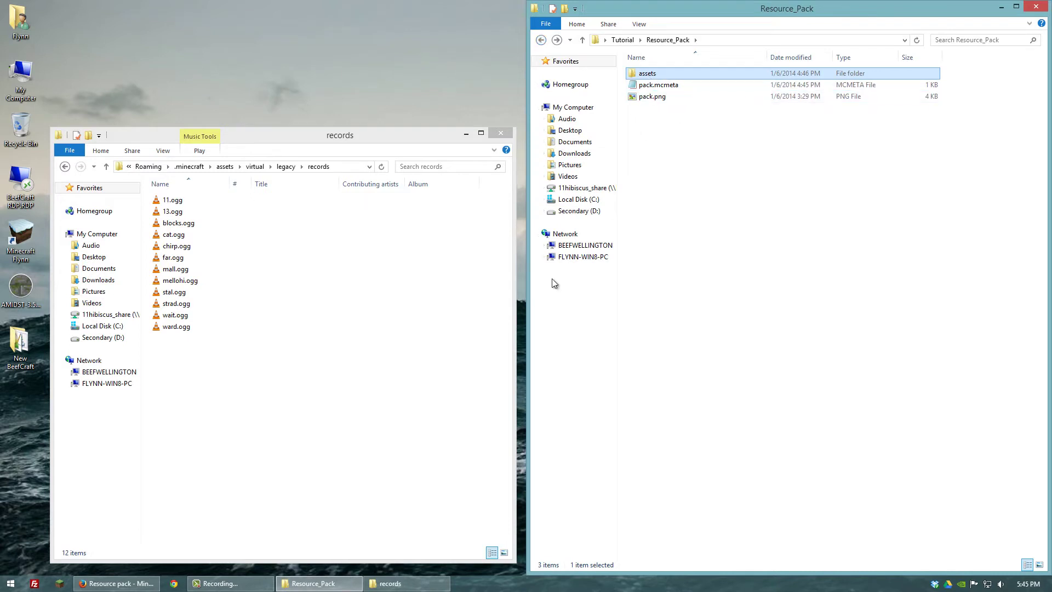
pyautogui.click(542, 40)
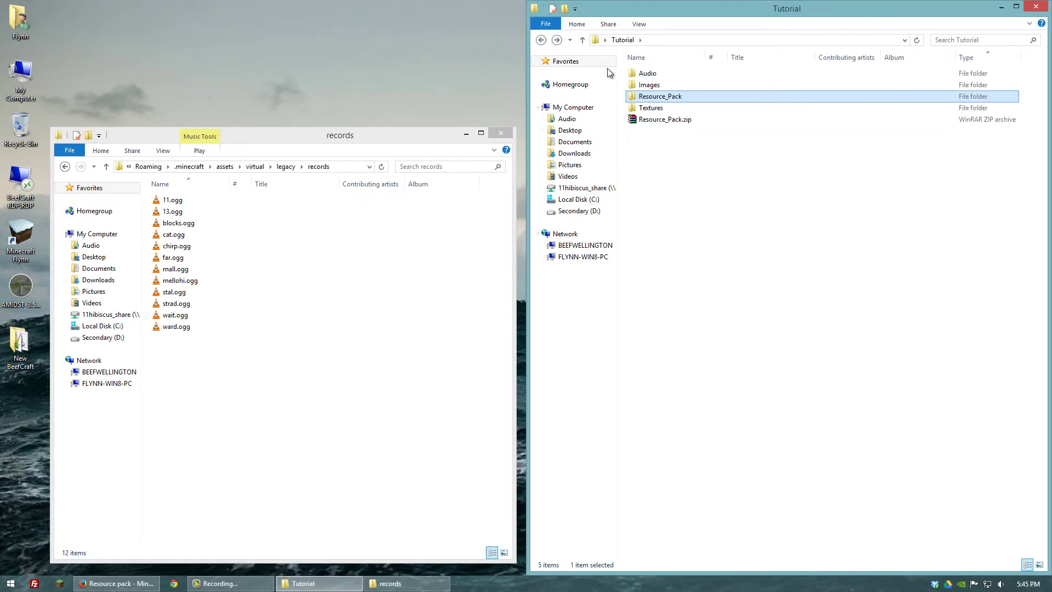
pyautogui.doubleClick(662, 123)
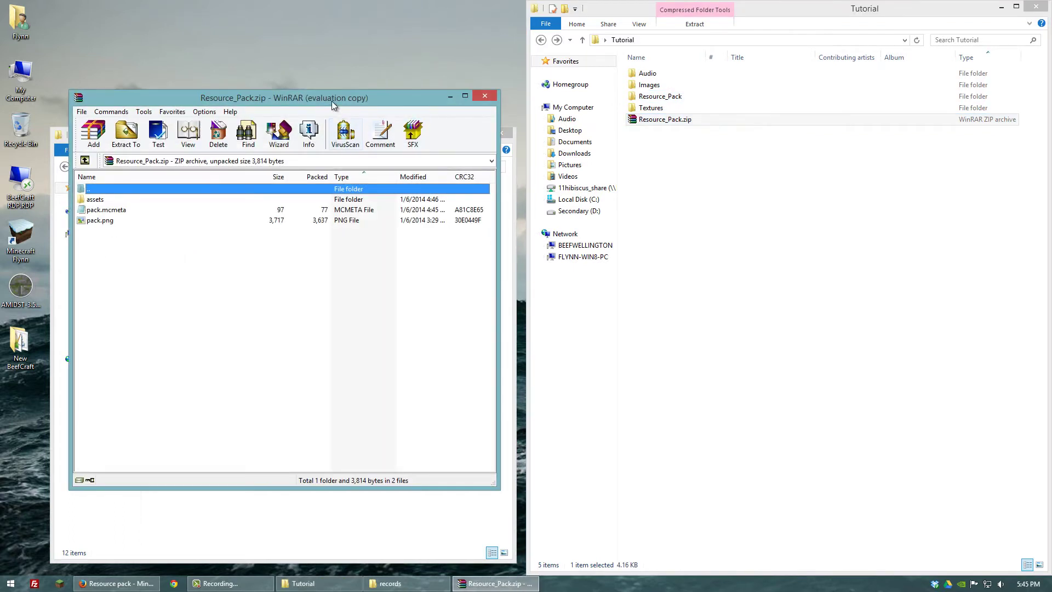
pyautogui.moveTo(331, 87); pyautogui.dragTo(325, 53)
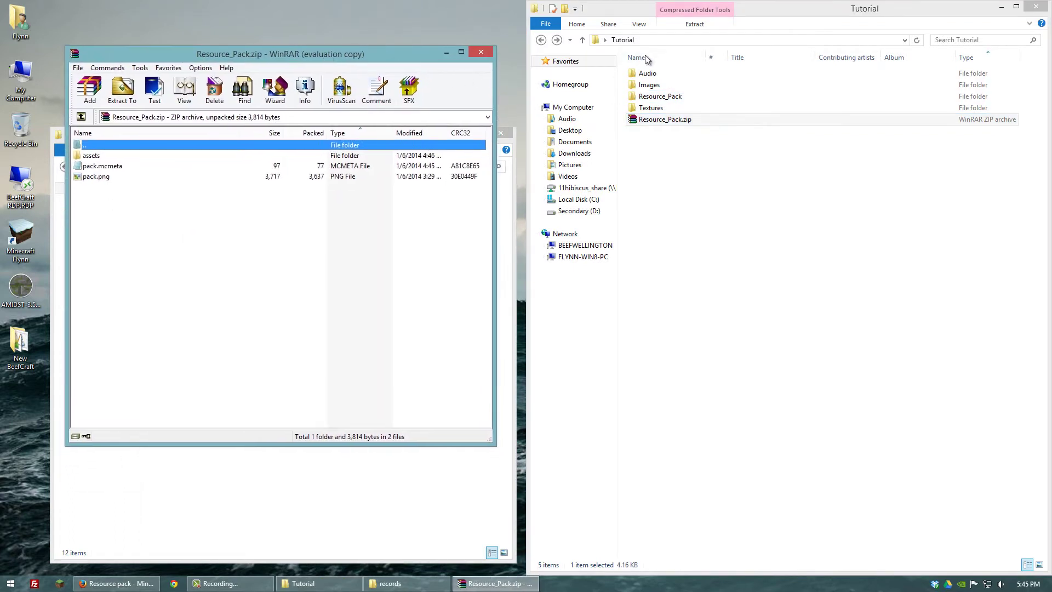
pyautogui.click(651, 98)
pyautogui.doubleClick(651, 98)
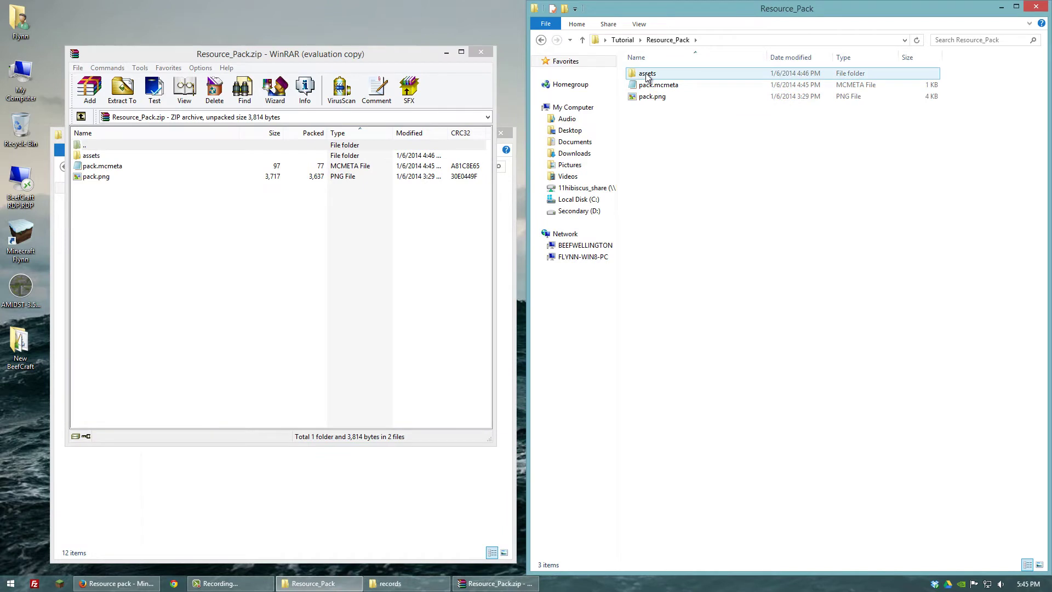
pyautogui.moveTo(647, 76); pyautogui.dragTo(149, 251)
pyautogui.click(291, 350)
# Check the contents of assets\minecraft\sounds\records inside Resource_Pack.zip, and close the archive
pyautogui.doubleClick(90, 155)
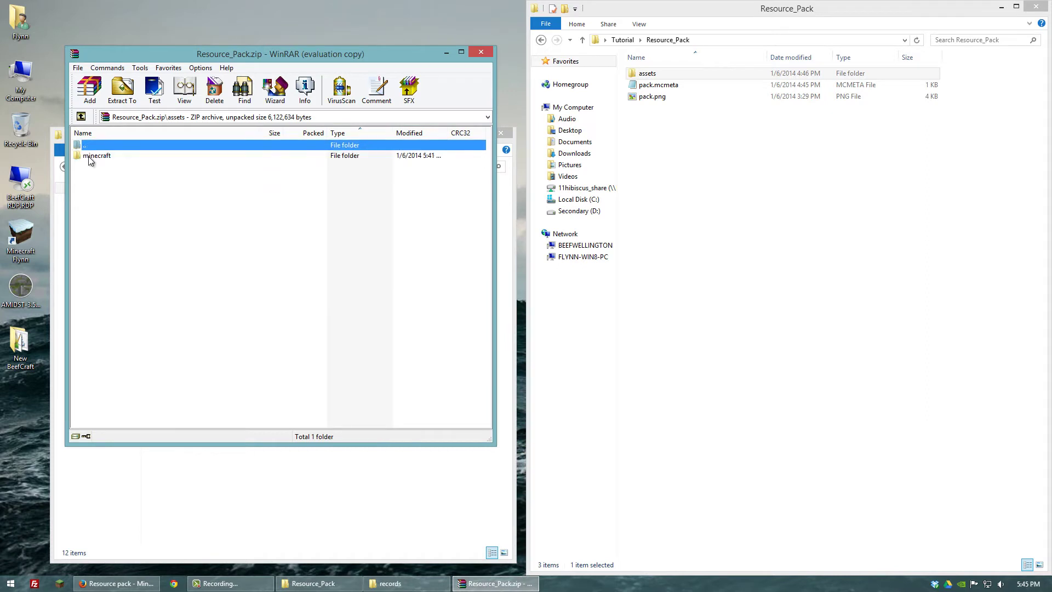
pyautogui.doubleClick(90, 155)
pyautogui.doubleClick(90, 156)
pyautogui.doubleClick(90, 156)
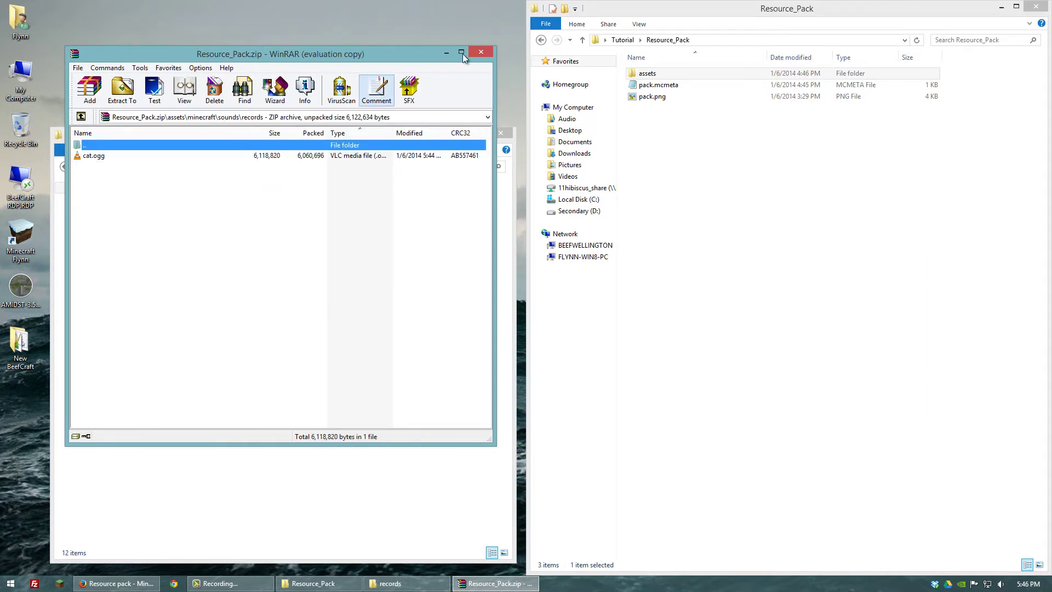
pyautogui.click(481, 53)
# Copy the updated Resource_Pack.zip from the Tutorial folder
pyautogui.click(541, 40)
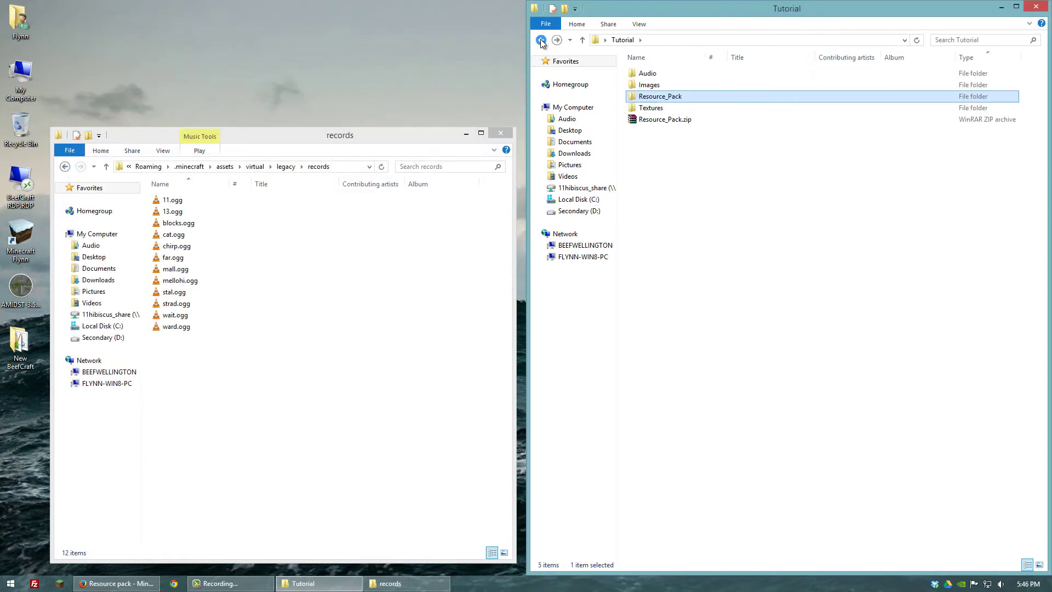
pyautogui.click(651, 121)
pyautogui.rightClick(651, 121)
pyautogui.click(691, 266)
# Open the AppData\Roaming\.minecraft\resourcepacks folder from the user folder in a separate window
pyautogui.doubleClick(20, 21)
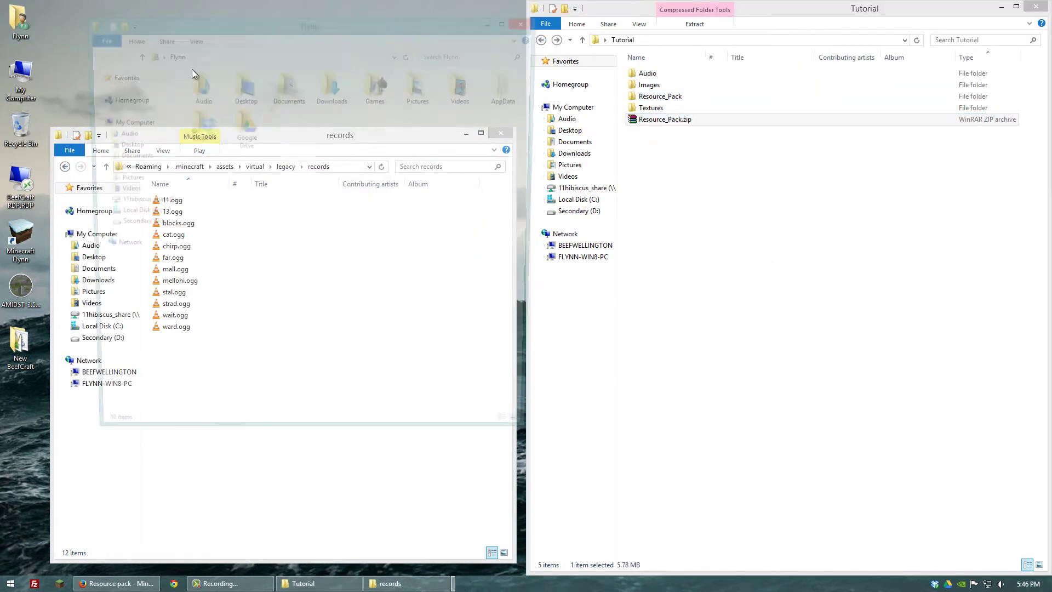
pyautogui.moveTo(421, 21); pyautogui.dragTo(391, 39)
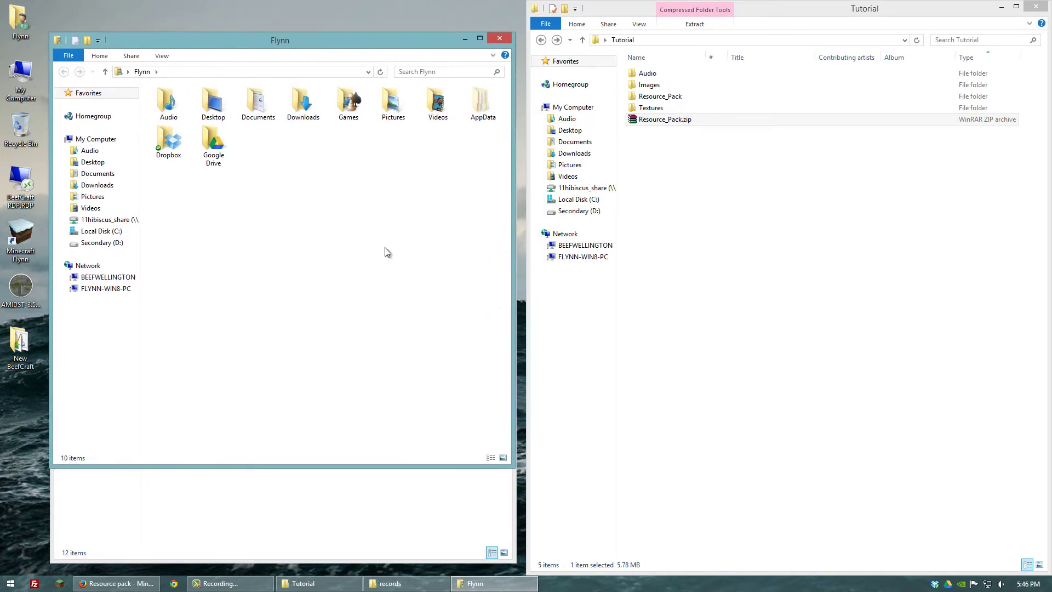
pyautogui.doubleClick(481, 104)
pyautogui.doubleClick(171, 134)
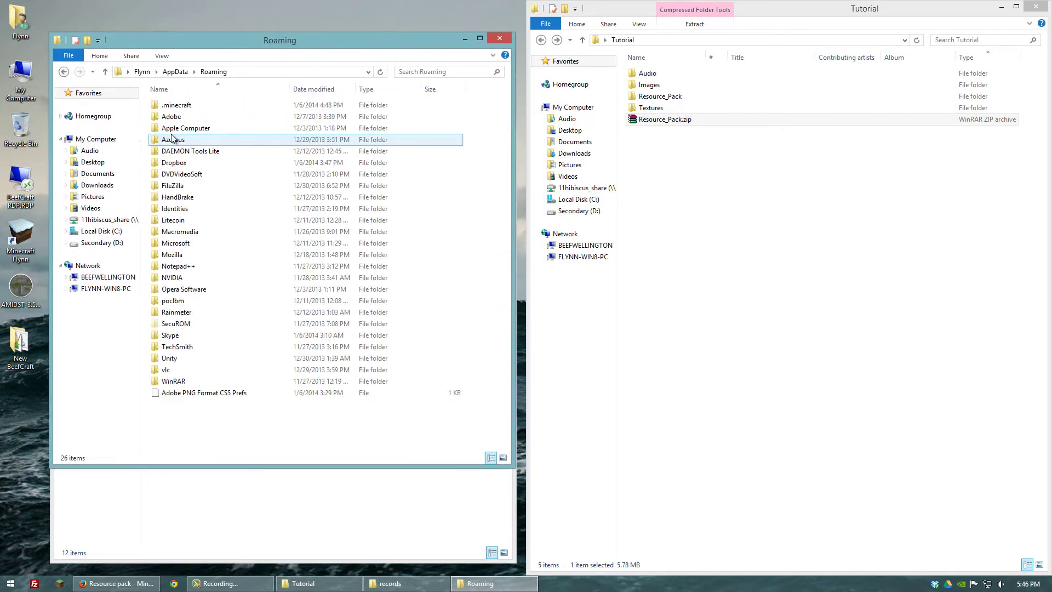
pyautogui.doubleClick(167, 106)
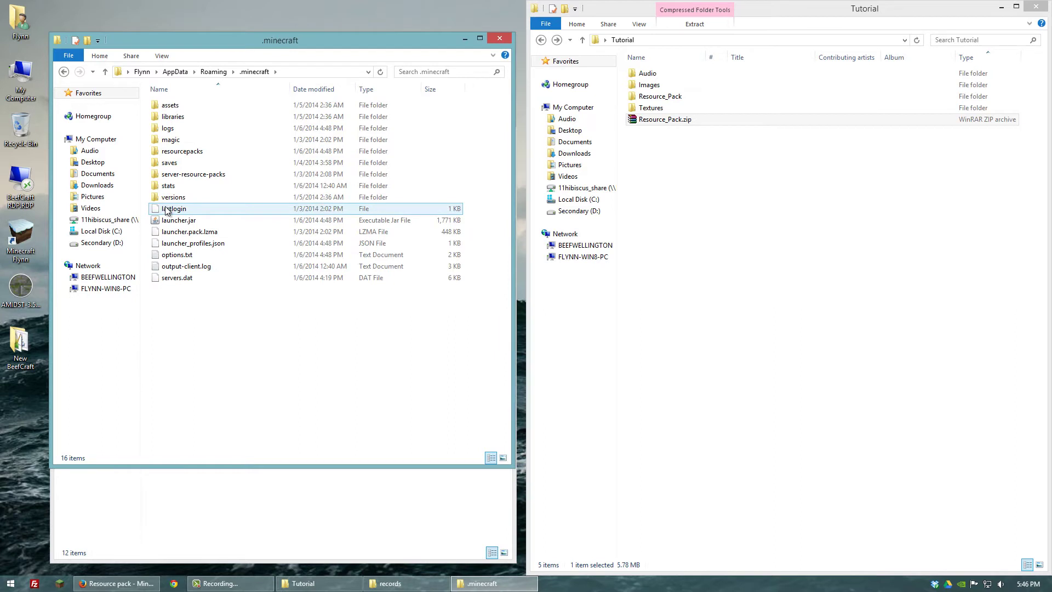
pyautogui.doubleClick(180, 152)
# Replace the old Resource_Pack.zip in the resourcepacks folder with the copied updated archive
pyautogui.hotkey('ctrl', 'v')
pyautogui.click(179, 106)
pyautogui.press('Delete')
pyautogui.rightClick(204, 130)
pyautogui.click(224, 202)
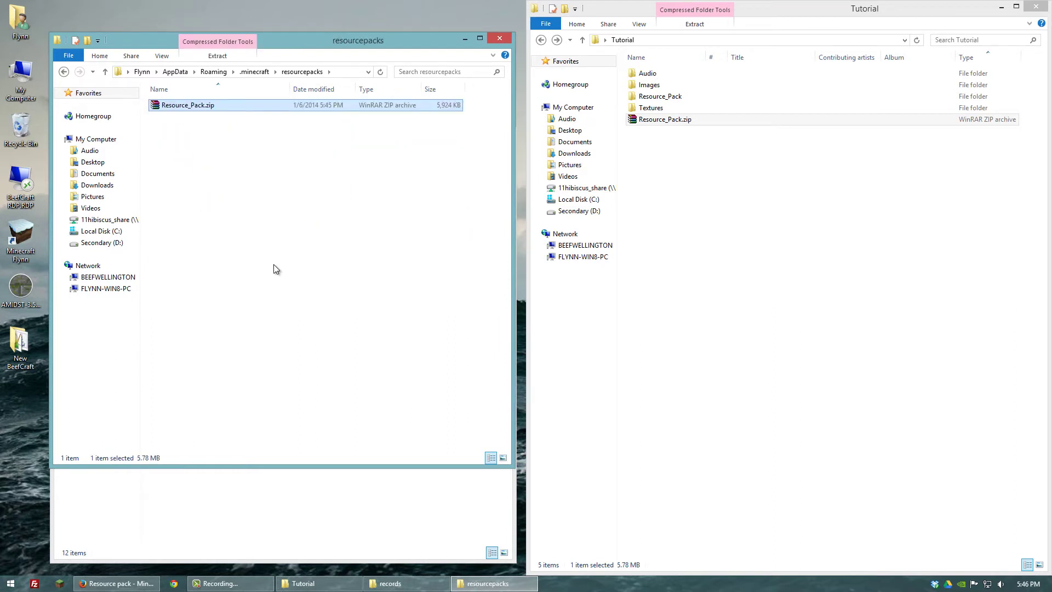
# Launch Minecraft and activate Resource_Pack.zip as a selected resource pack, returning to the title screen
pyautogui.click(58, 584)
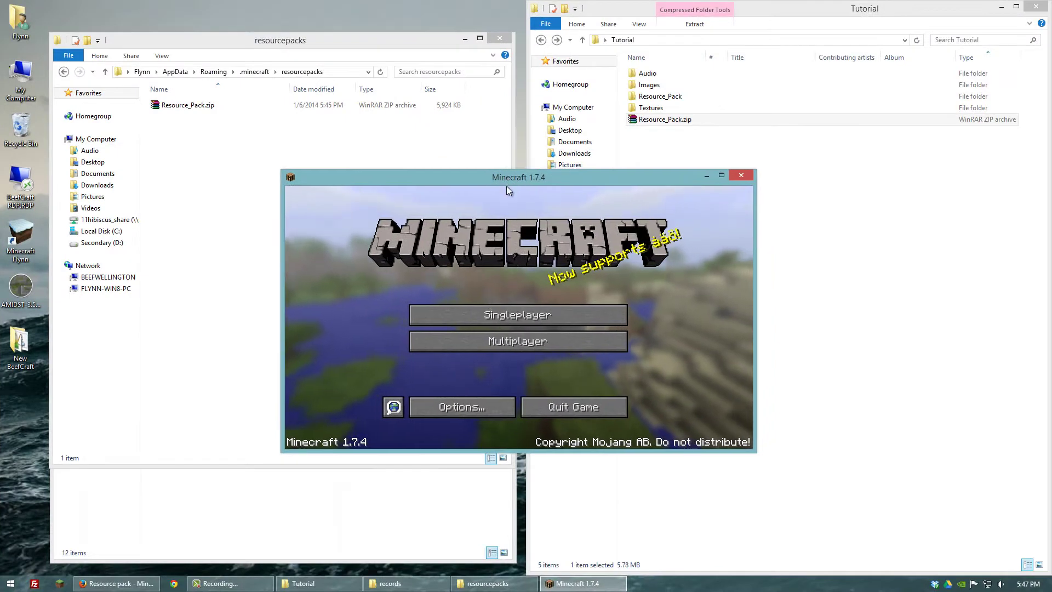
pyautogui.click(467, 408)
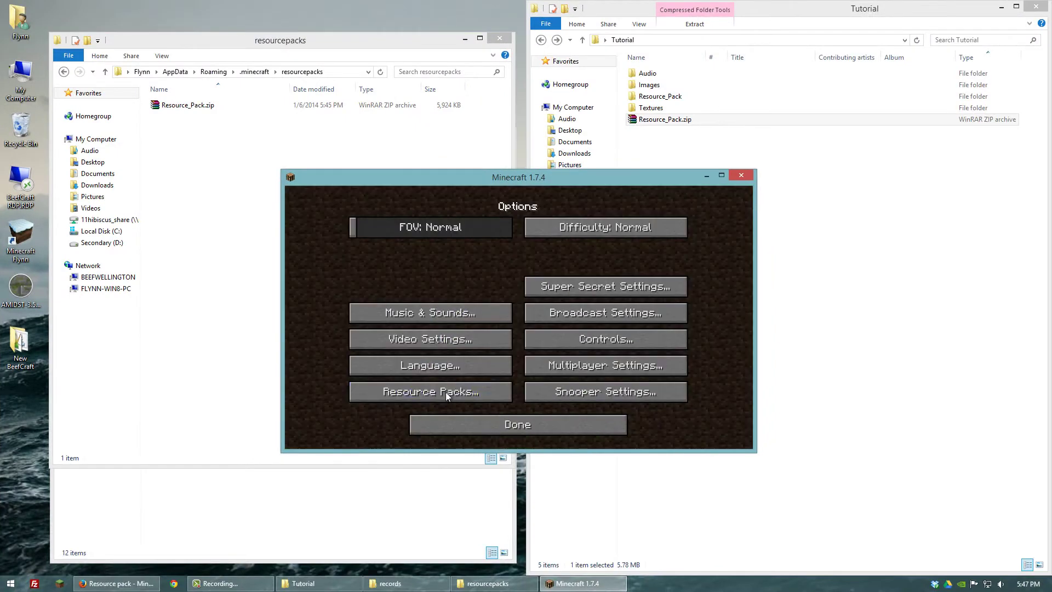
pyautogui.click(428, 393)
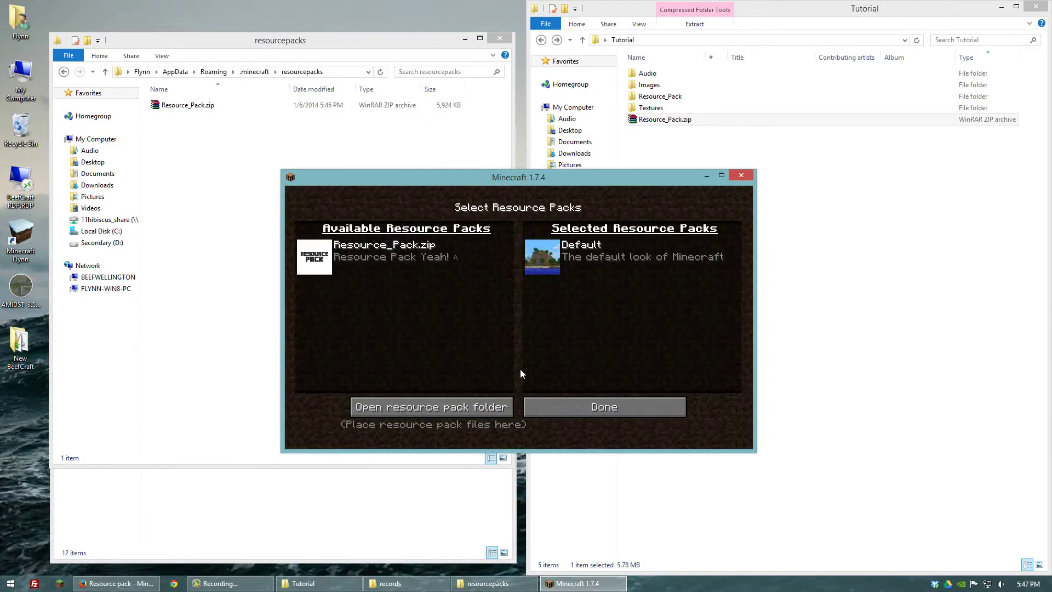
pyautogui.click(310, 254)
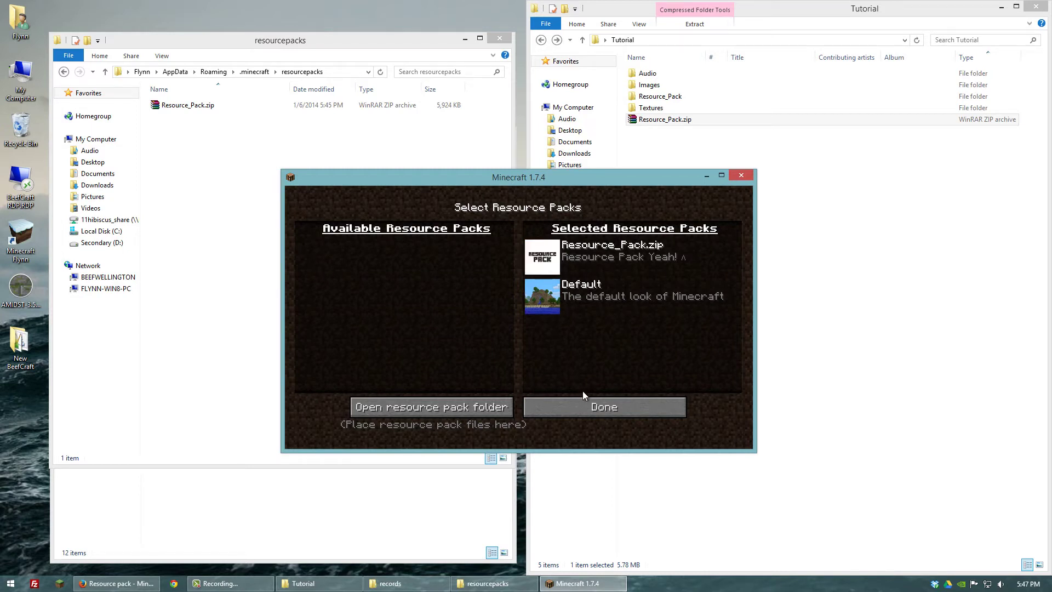
pyautogui.click(619, 406)
pyautogui.click(552, 422)
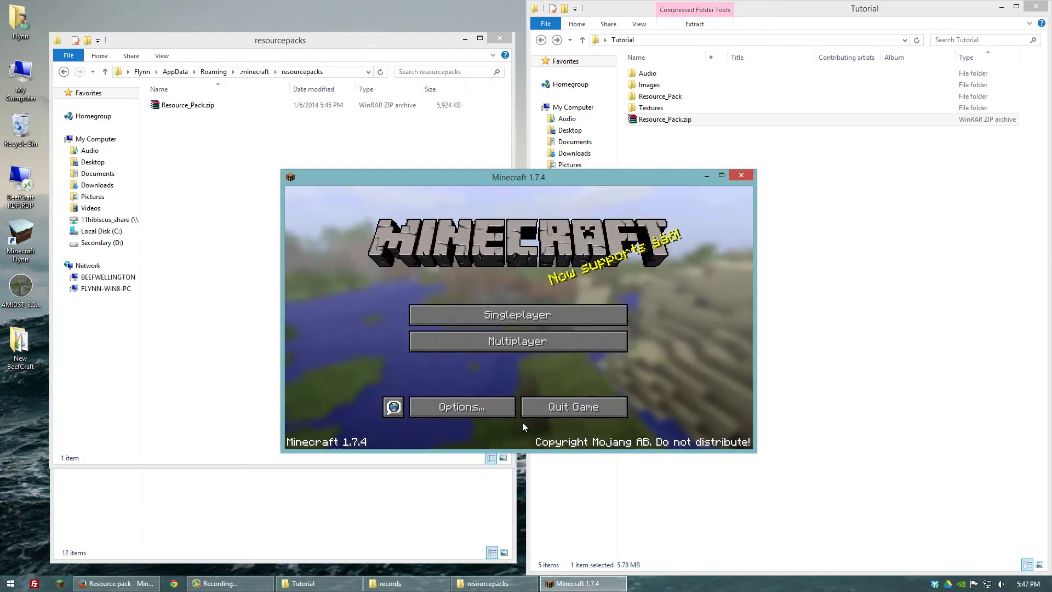
# Test the green music disc in the jukebox of the singleplayer world, and close Minecraft
pyautogui.click(499, 319)
pyautogui.doubleClick(438, 268)
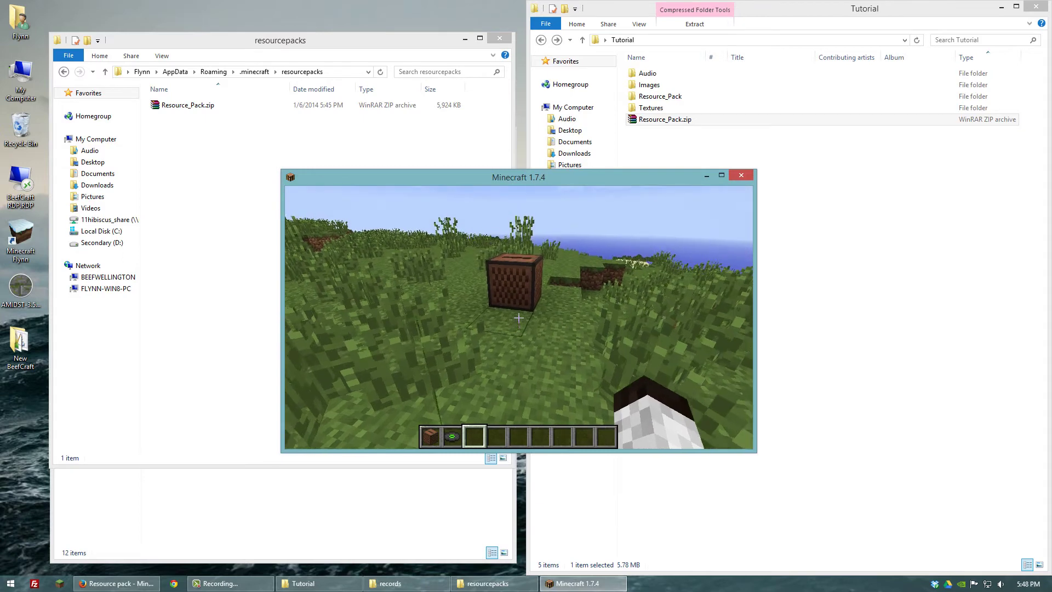
pyautogui.press('2')
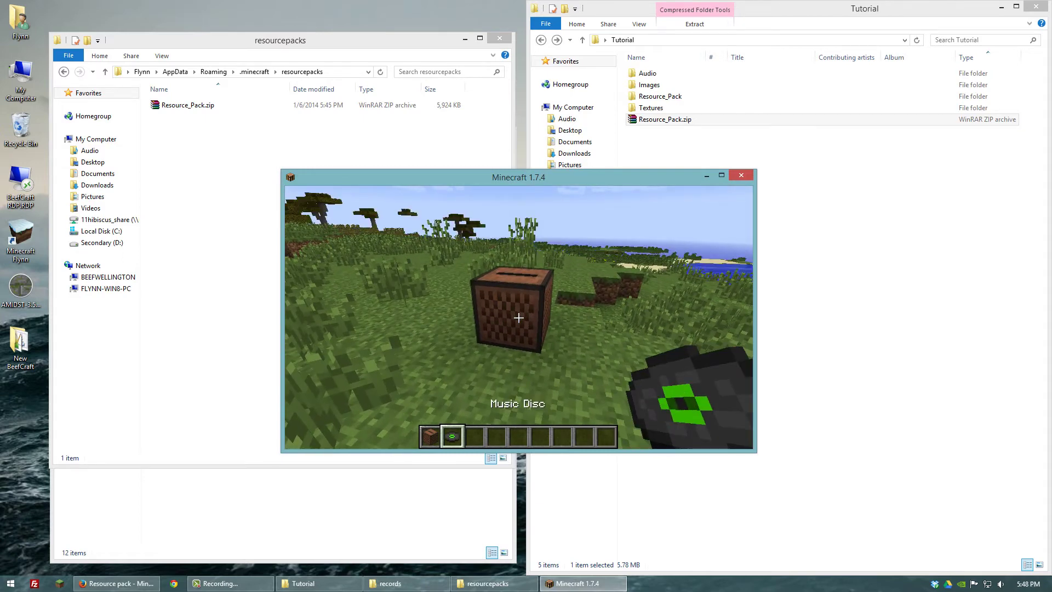
pyautogui.press('w')
pyautogui.rightClick(518, 317)
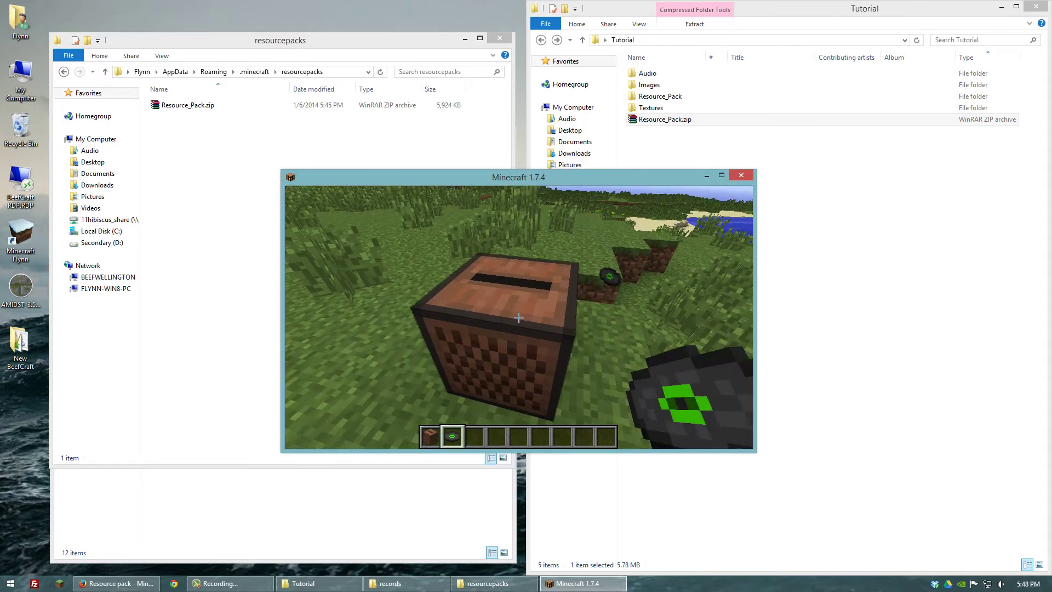
pyautogui.rightClick(519, 317)
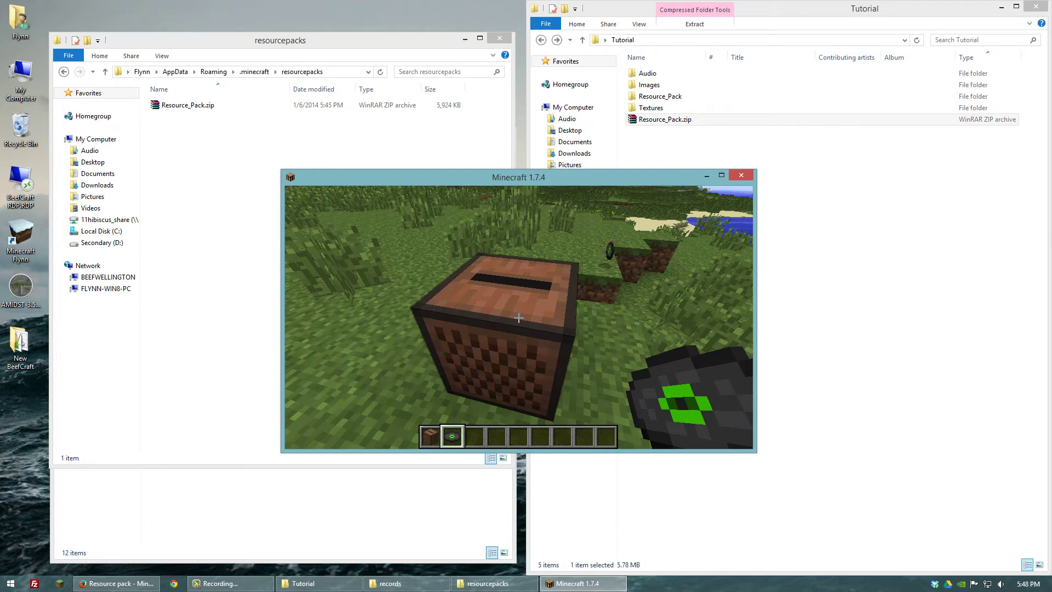
pyautogui.rightClick(519, 318)
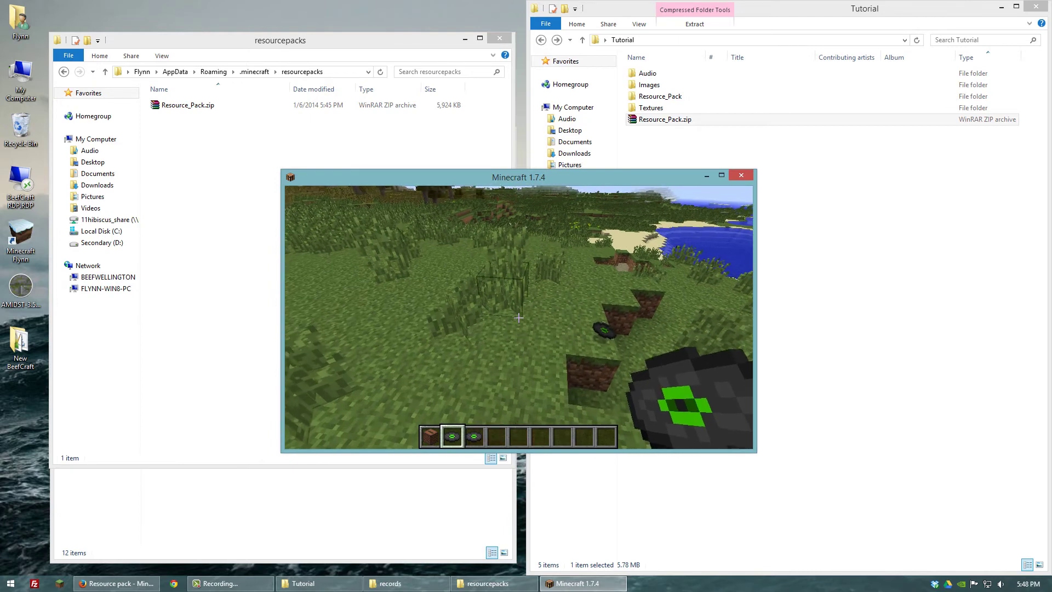
pyautogui.press('t')
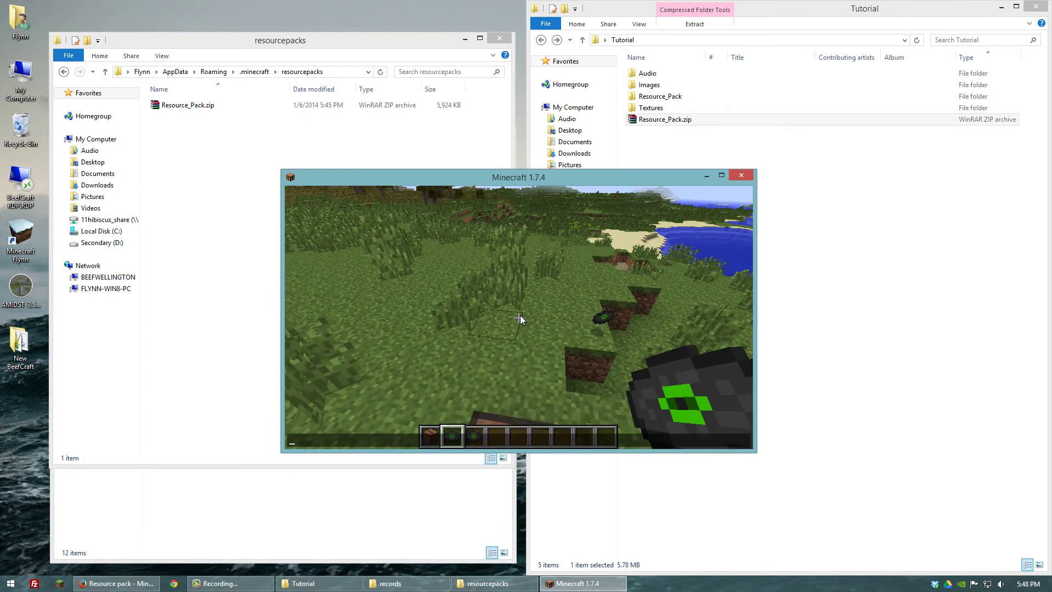
pyautogui.click(741, 176)
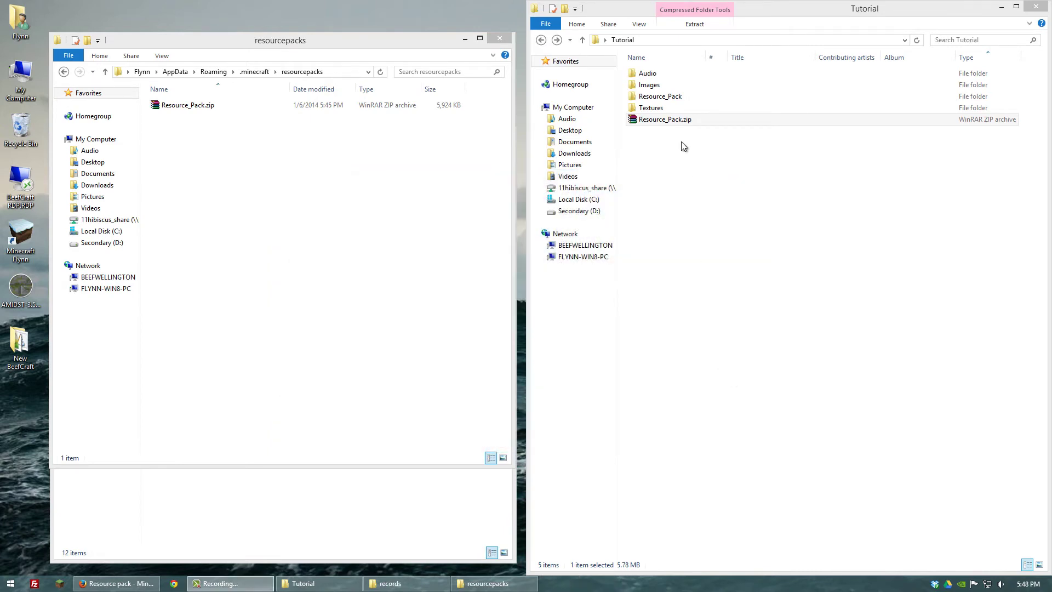
# Create a folder named mob in Resource_Pack\assets\minecraft\sounds
pyautogui.doubleClick(660, 97)
pyautogui.doubleClick(646, 75)
pyautogui.doubleClick(645, 75)
pyautogui.doubleClick(646, 74)
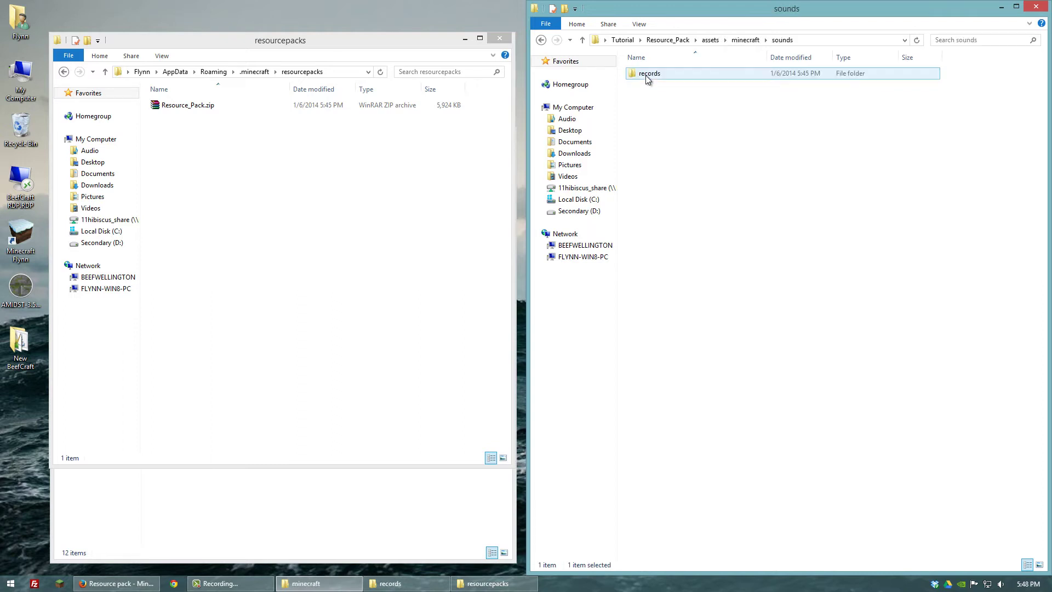
pyautogui.rightClick(655, 132)
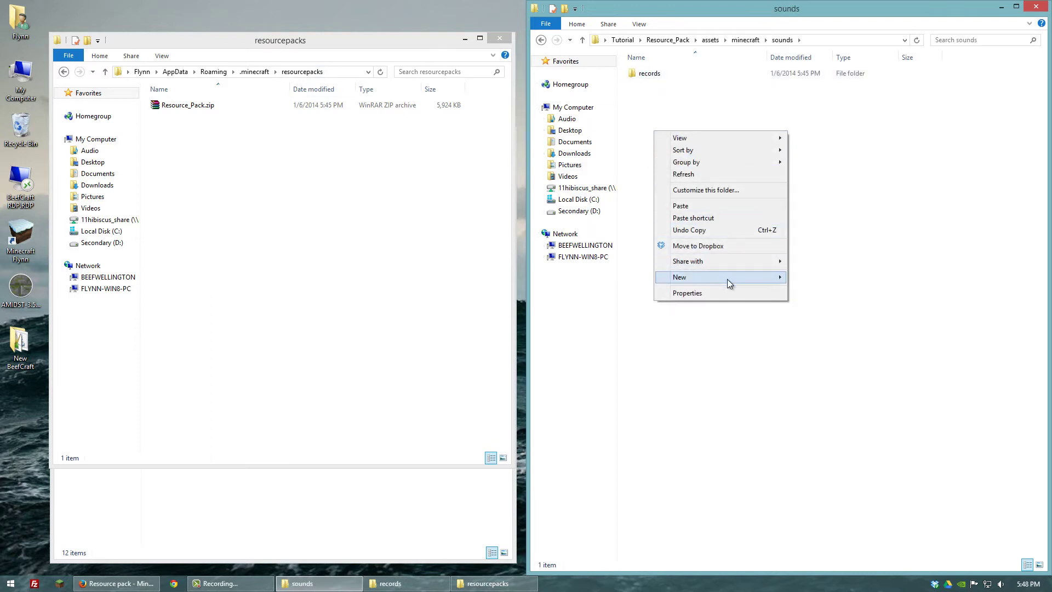
pyautogui.moveTo(729, 278)
pyautogui.click(805, 278)
pyautogui.write('mob')
pyautogui.press('Return')
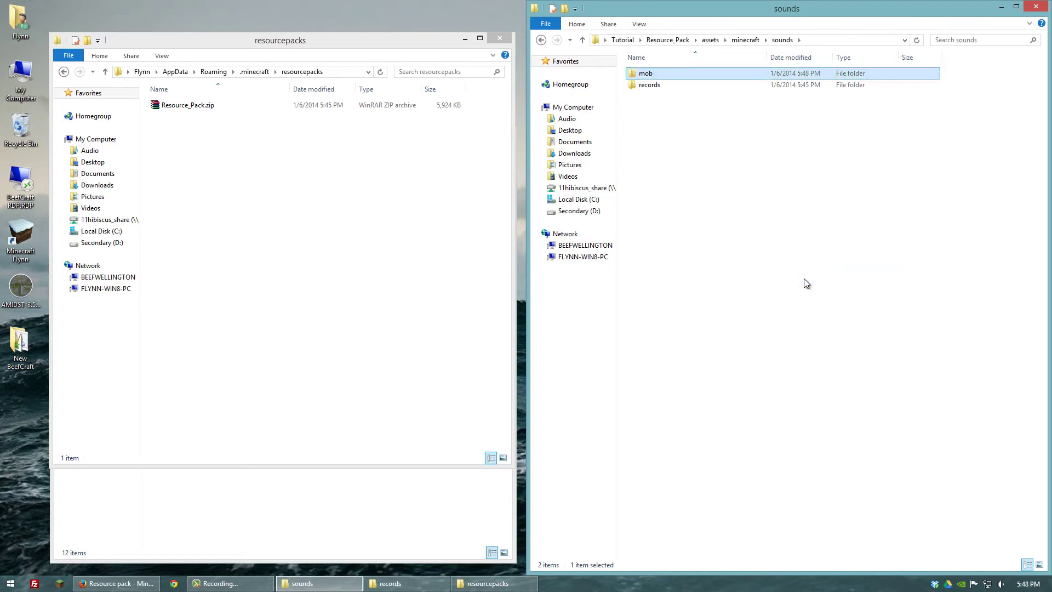
# Close the resourcepacks window and locate the mob folder in .minecraft\assets\virtual\legacy\sound
pyautogui.click(507, 37)
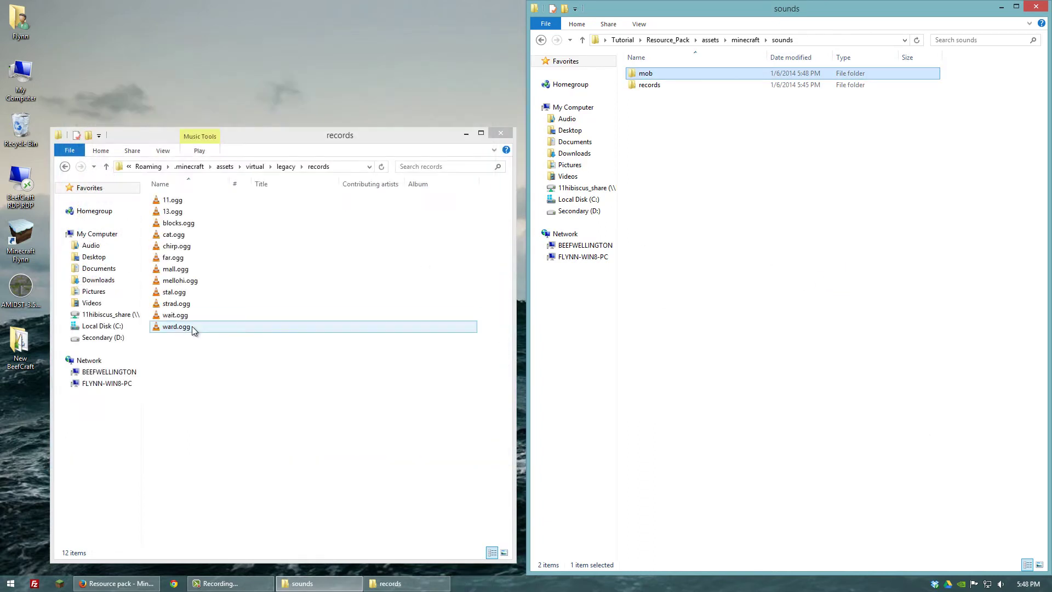
pyautogui.click(255, 166)
pyautogui.press('Delete')
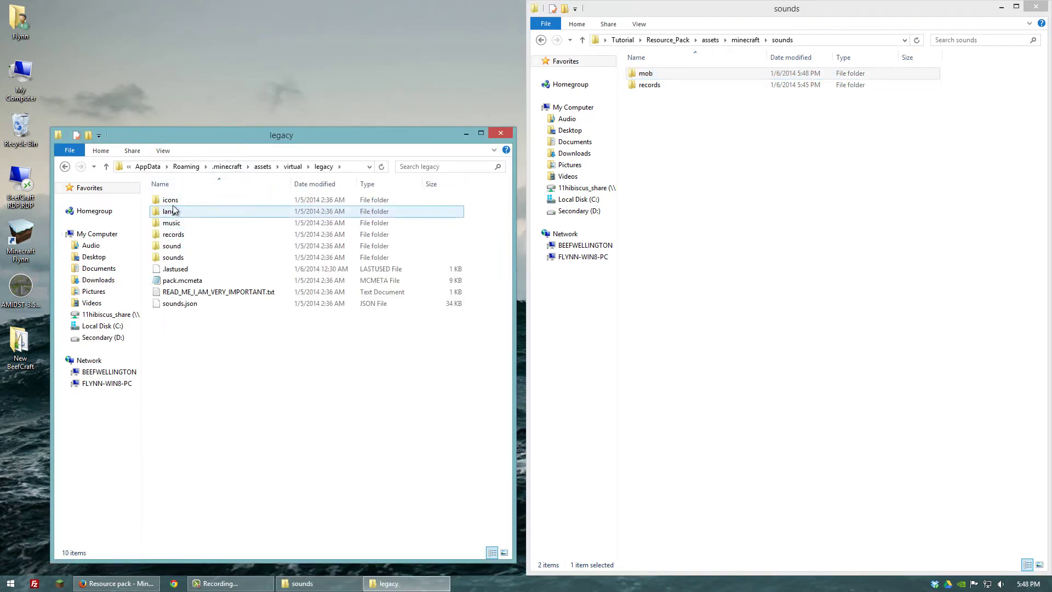
pyautogui.doubleClick(171, 245)
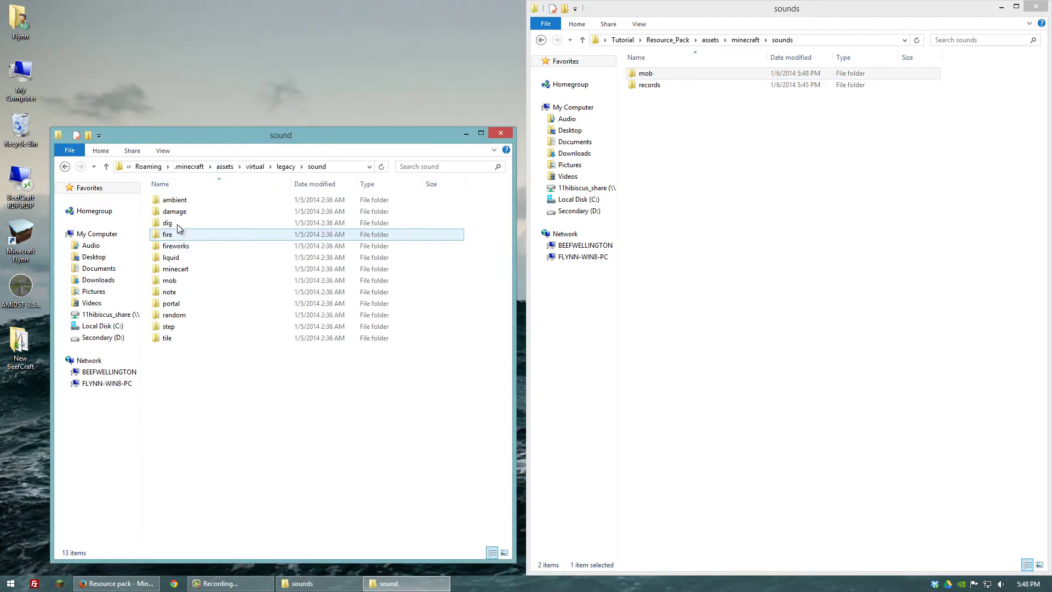
pyautogui.click(174, 280)
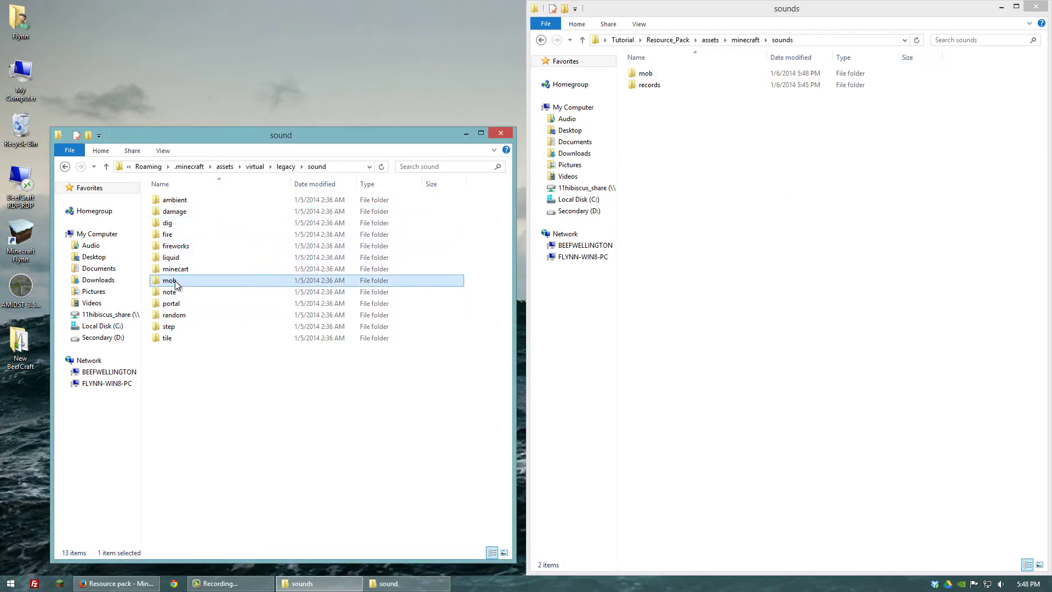
# Open the legacy sound folder mob\pig for reference, and open the resource pack's mob folder
pyautogui.doubleClick(175, 284)
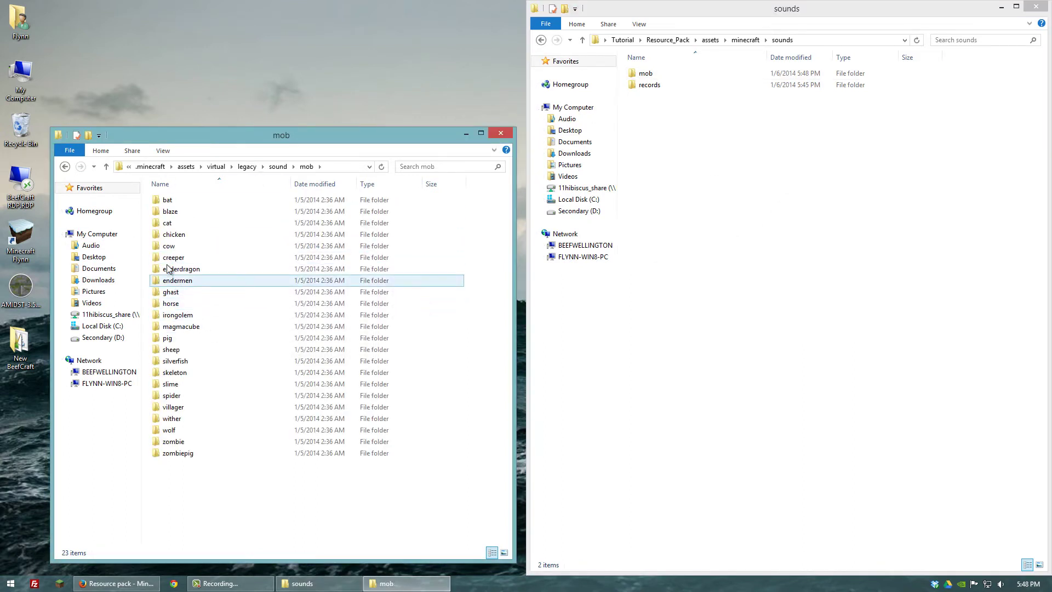
pyautogui.doubleClick(167, 338)
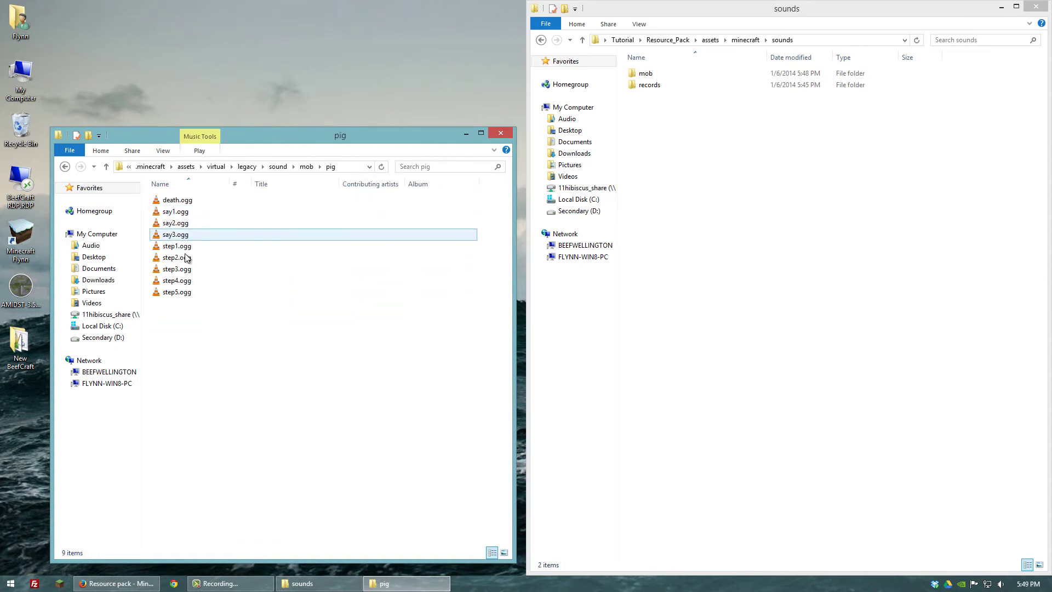
pyautogui.doubleClick(646, 74)
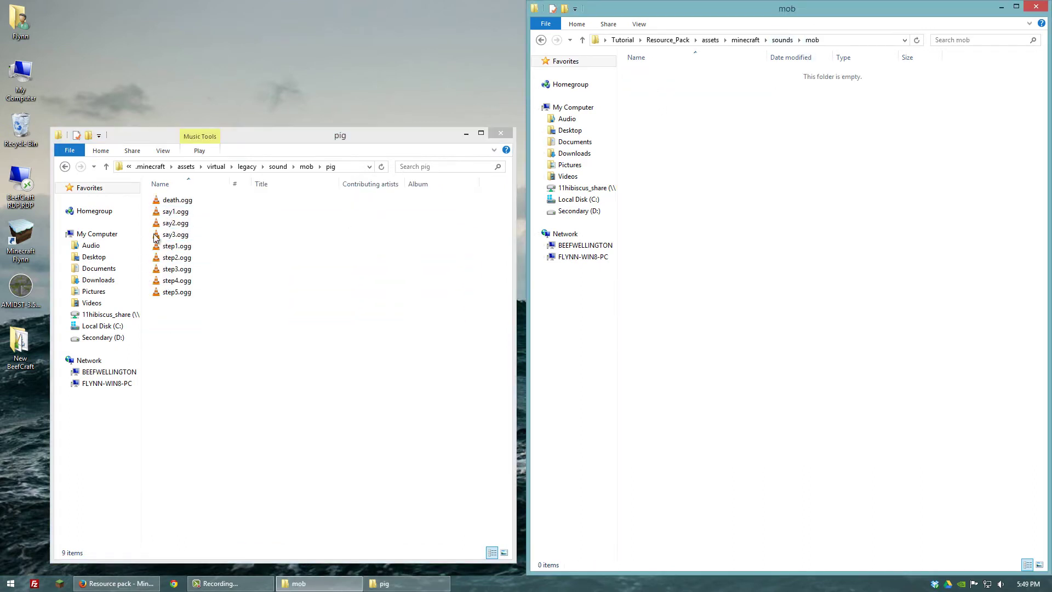
# Open the Audio folder inside Tutorial and locate the three SoundBible MP3 files
pyautogui.click(662, 43)
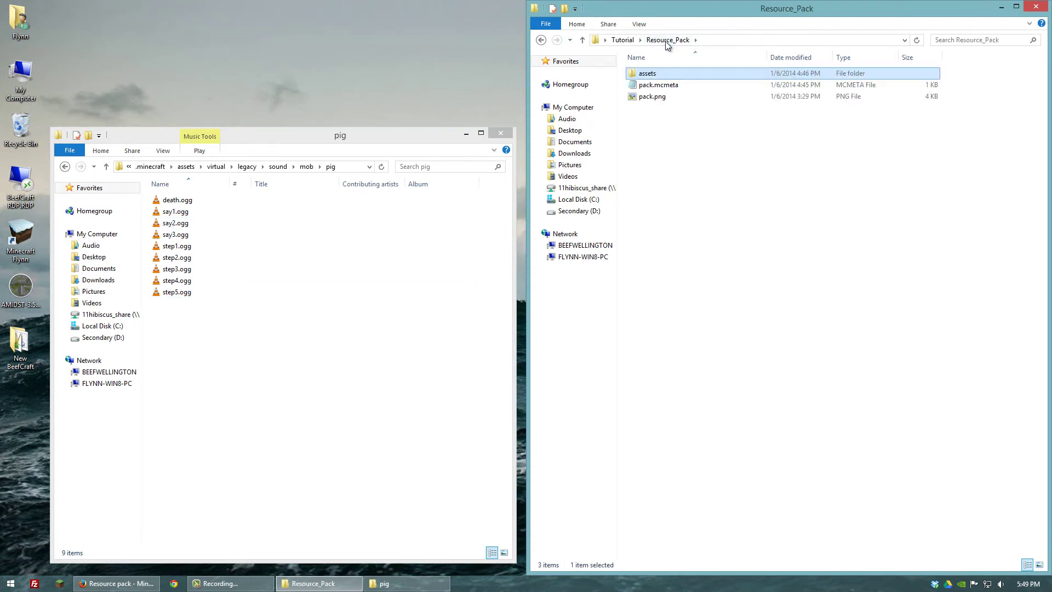
pyautogui.click(623, 40)
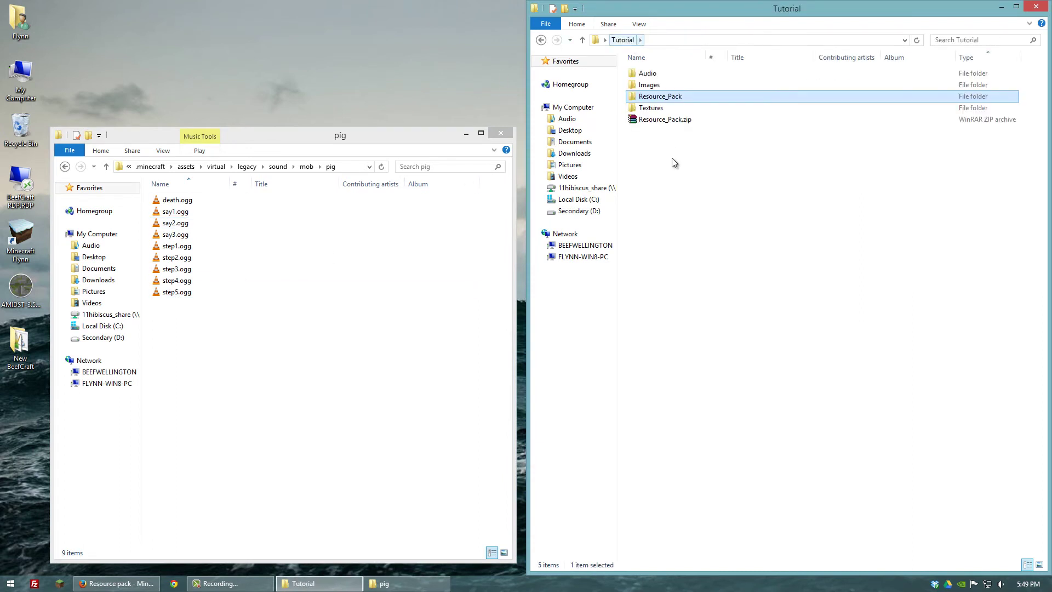
pyautogui.doubleClick(647, 73)
pyautogui.click(834, 252)
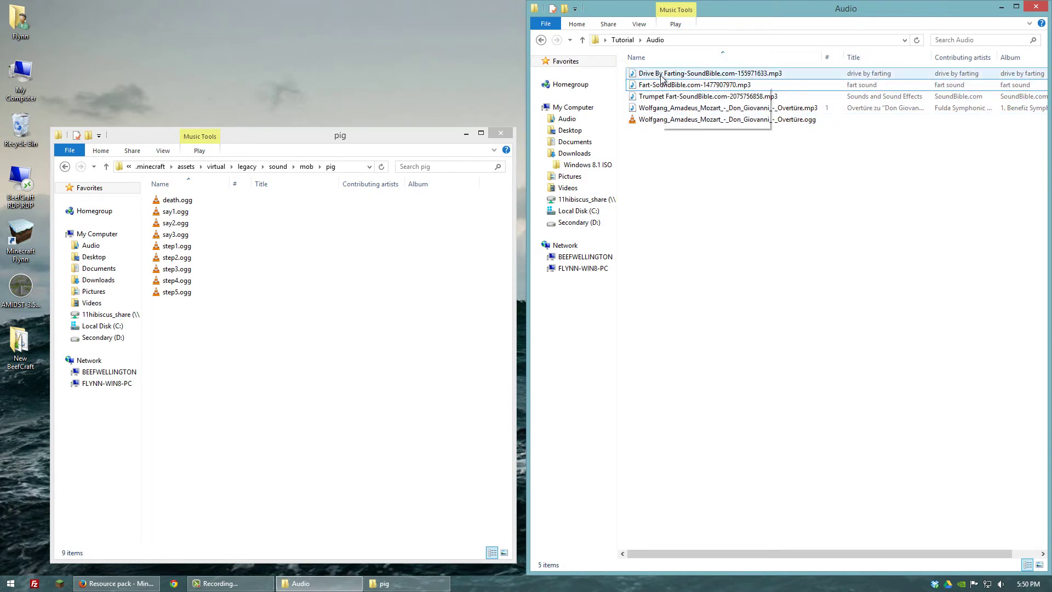
pyautogui.moveTo(662, 79)
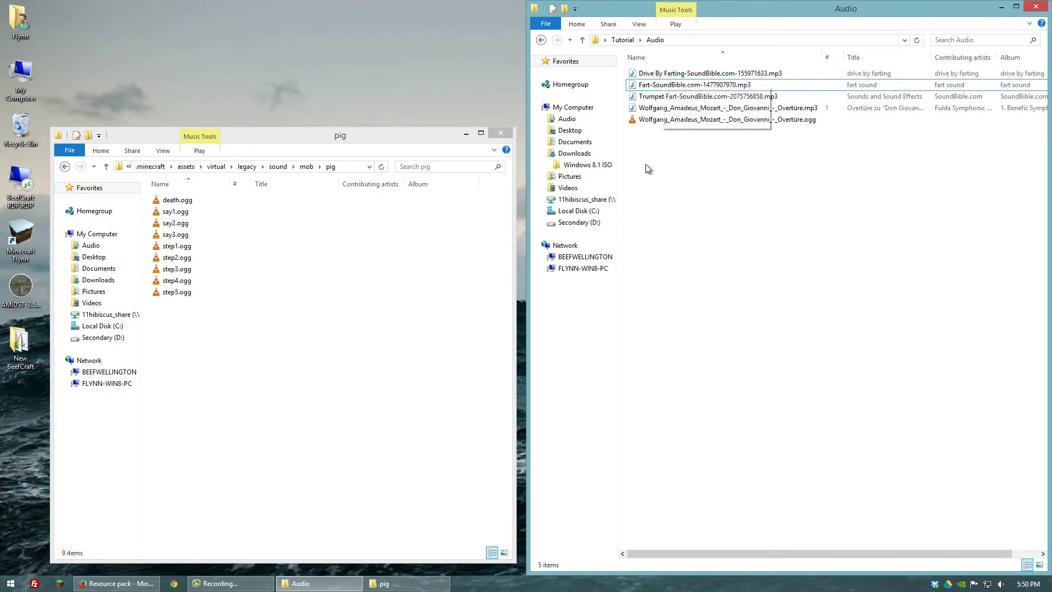
pyautogui.click(711, 84)
pyautogui.click(712, 77)
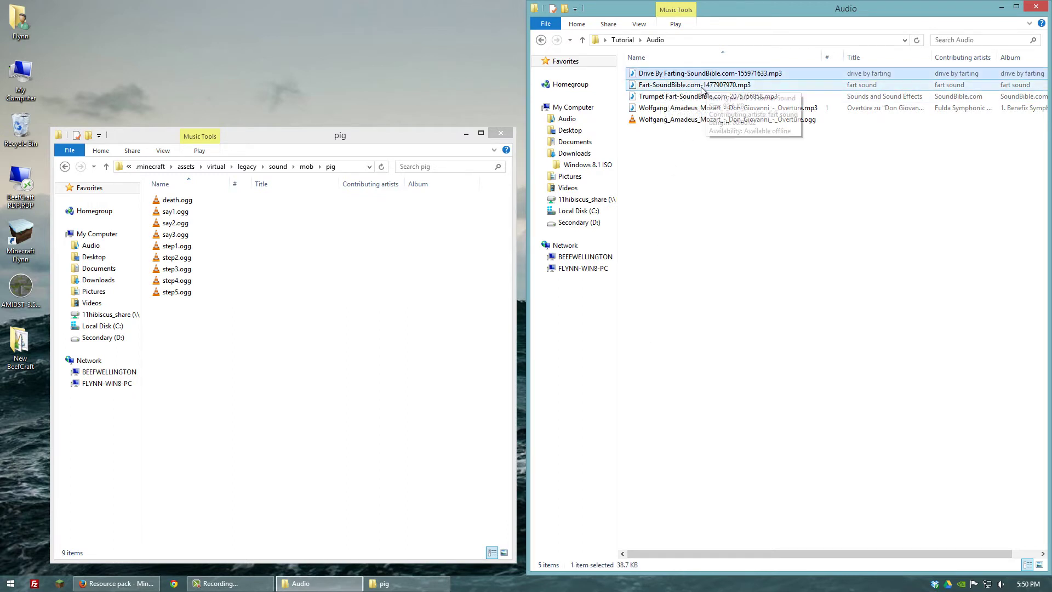
# Launch Free Audio Converter and add the Drive By Farting, Fart and Trumpet Fart MP3 files from the Audio folder
pyautogui.press('super')
pyautogui.click(493, 270)
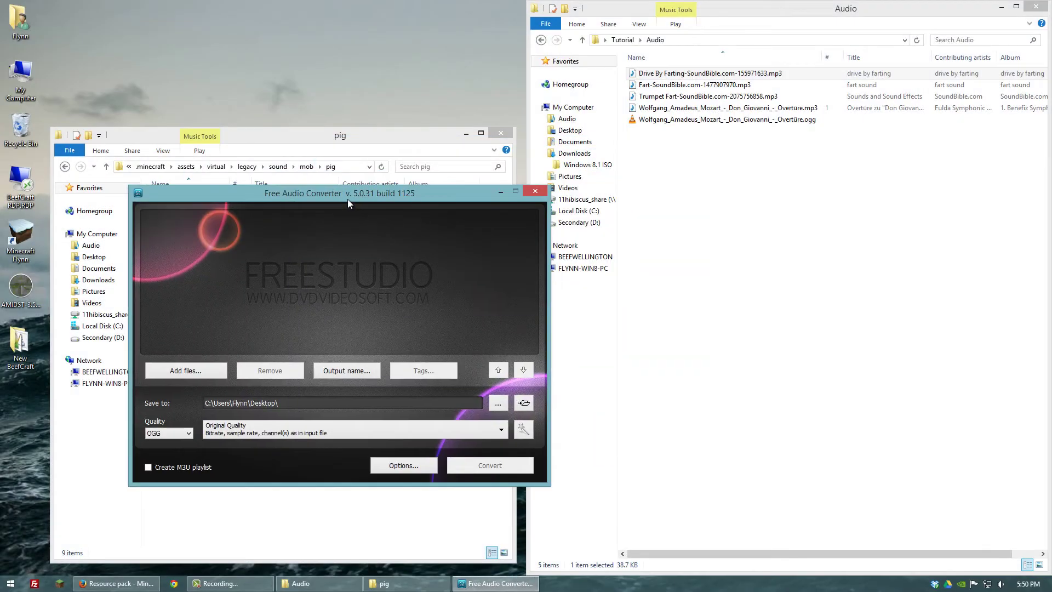
pyautogui.moveTo(348, 202); pyautogui.dragTo(306, 223)
pyautogui.click(712, 101)
pyautogui.keyDown('shift'); pyautogui.click(712, 97); pyautogui.keyUp('shift')
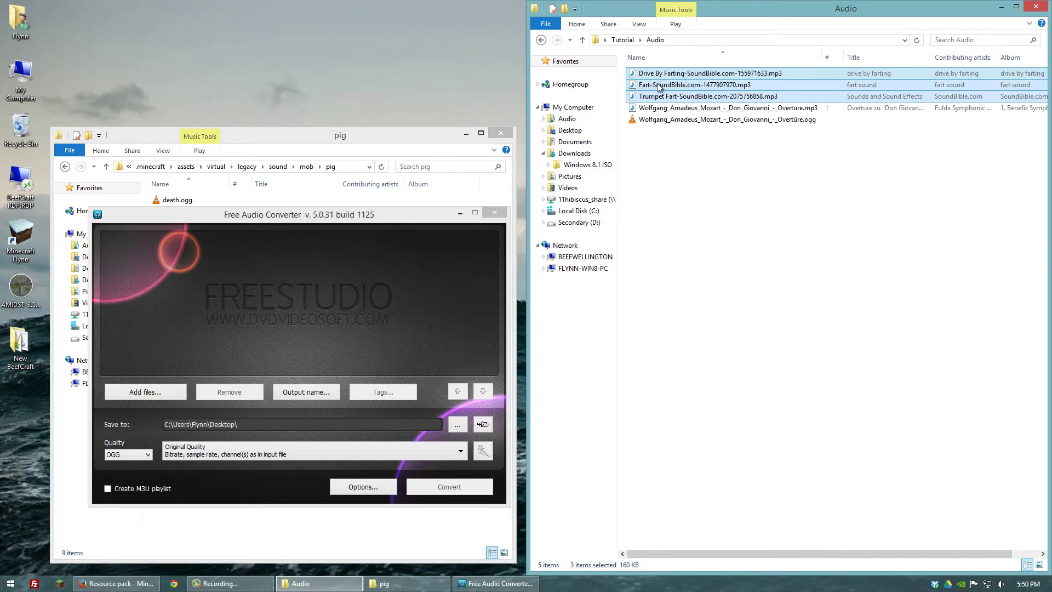
pyautogui.moveTo(678, 84); pyautogui.dragTo(329, 322)
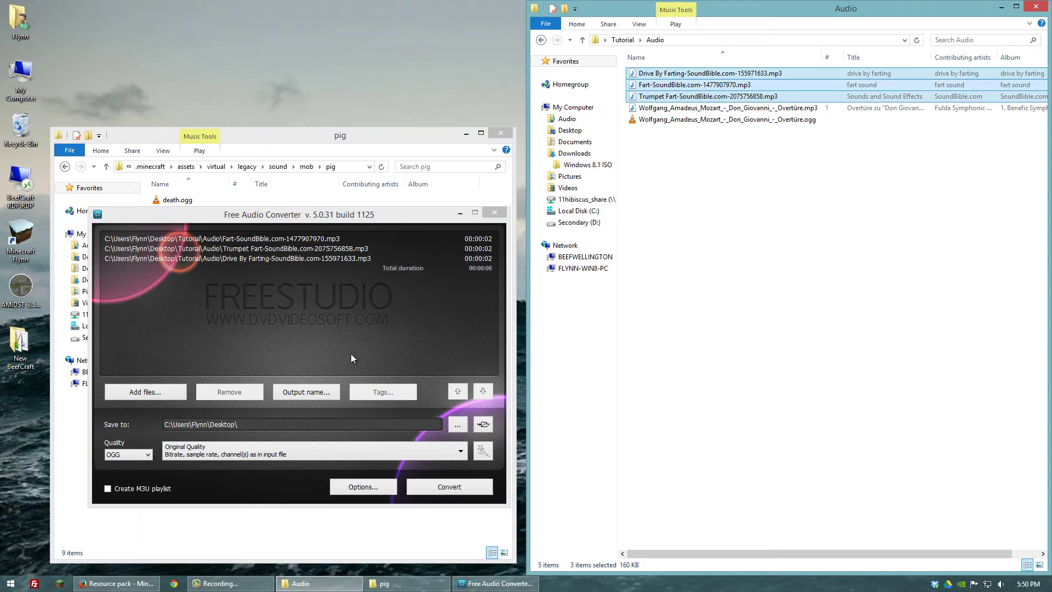
# Convert the three added MP3 files to OGG on the desktop and close Free Audio Converter
pyautogui.click(448, 492)
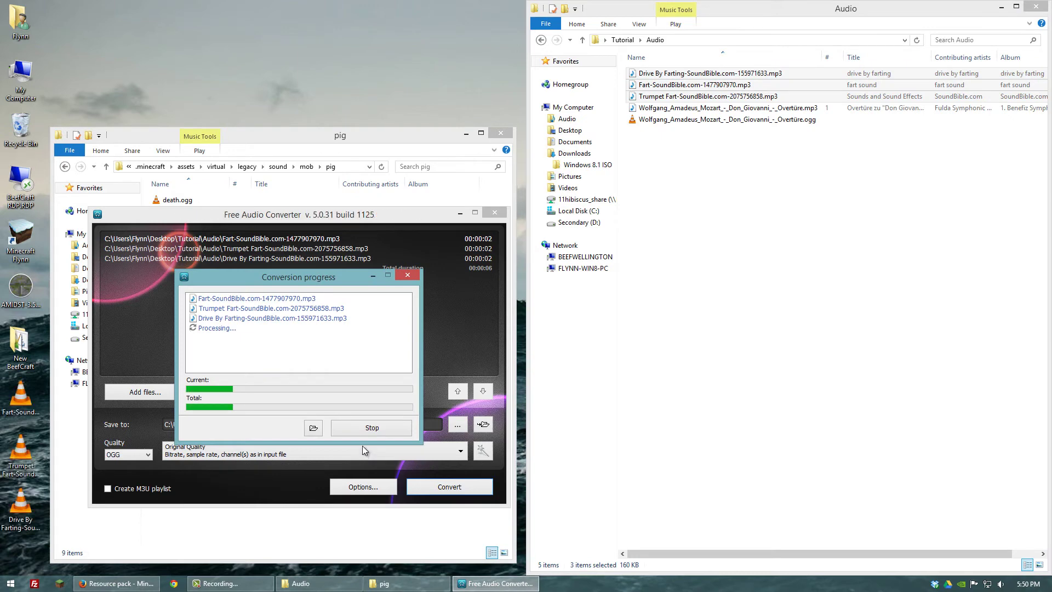
pyautogui.click(363, 428)
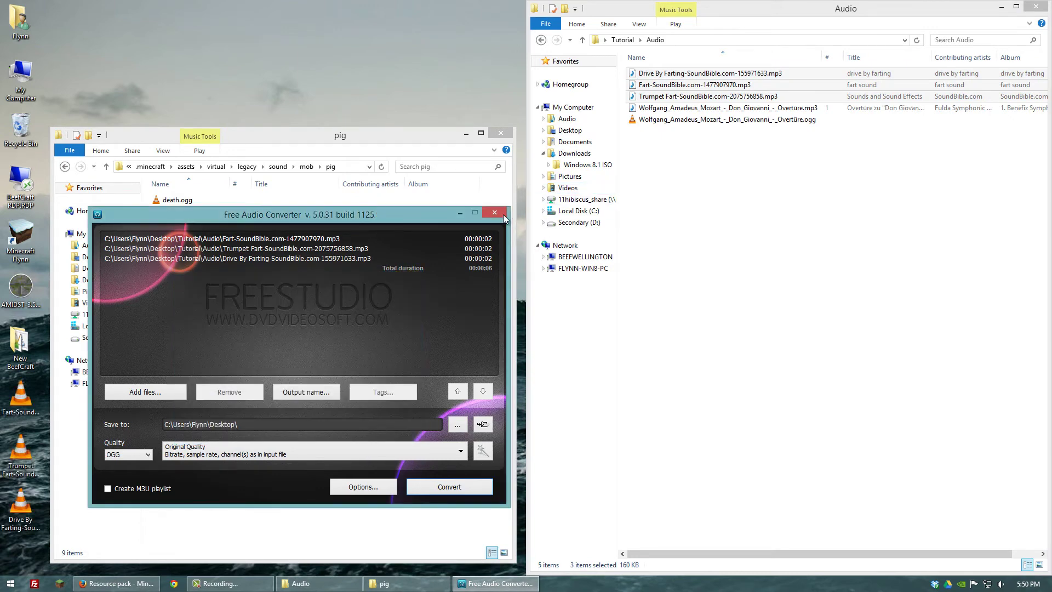
pyautogui.click(504, 218)
pyautogui.click(604, 330)
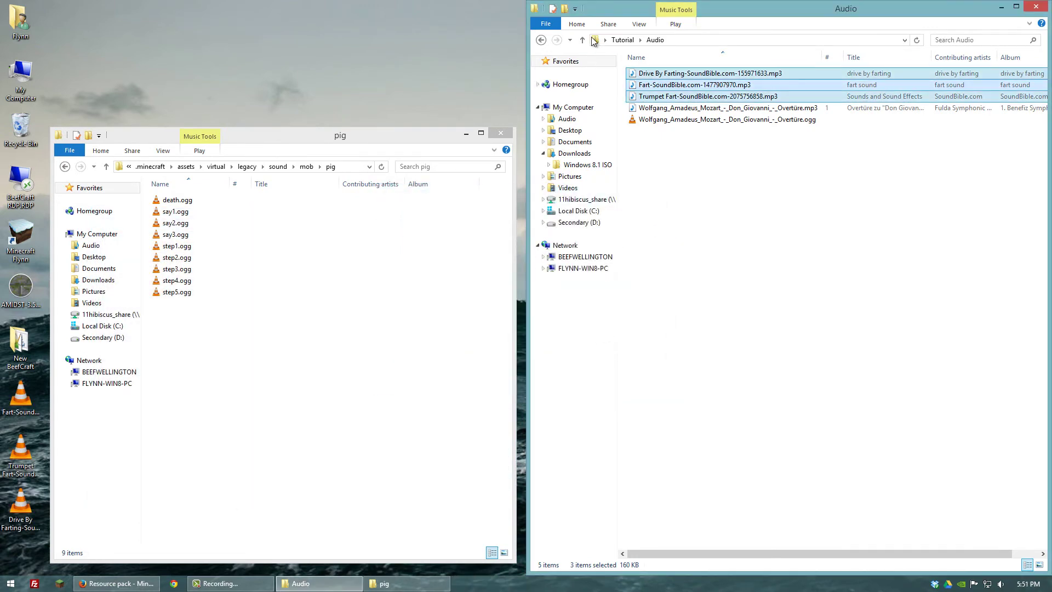
# Create a folder named pig in Resource_Pack\assets\minecraft\sounds\mob
pyautogui.click(624, 41)
pyautogui.doubleClick(659, 97)
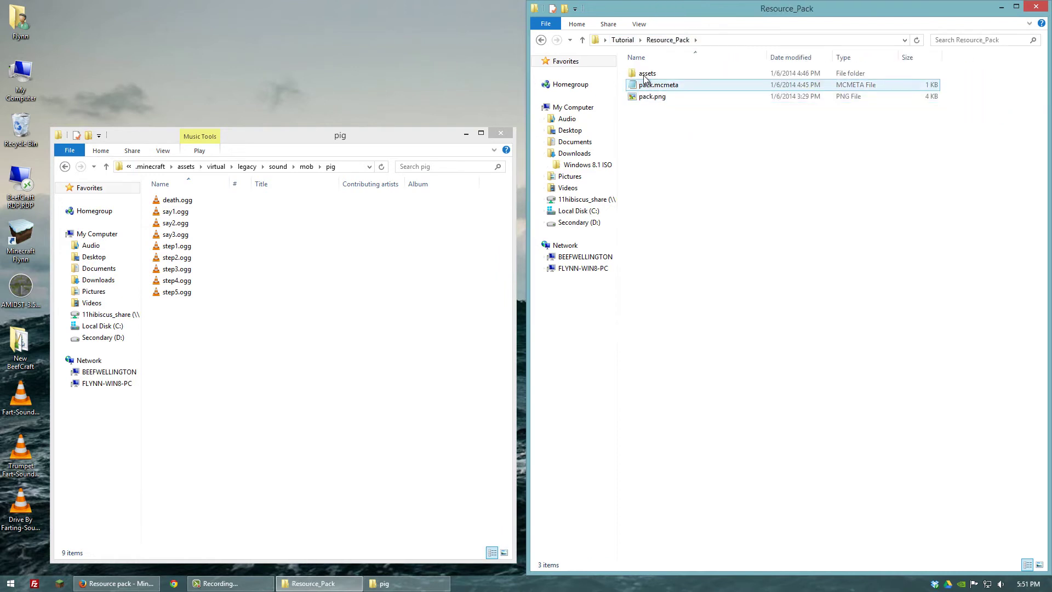
pyautogui.doubleClick(643, 74)
pyautogui.doubleClick(642, 74)
pyautogui.doubleClick(642, 73)
pyautogui.doubleClick(645, 74)
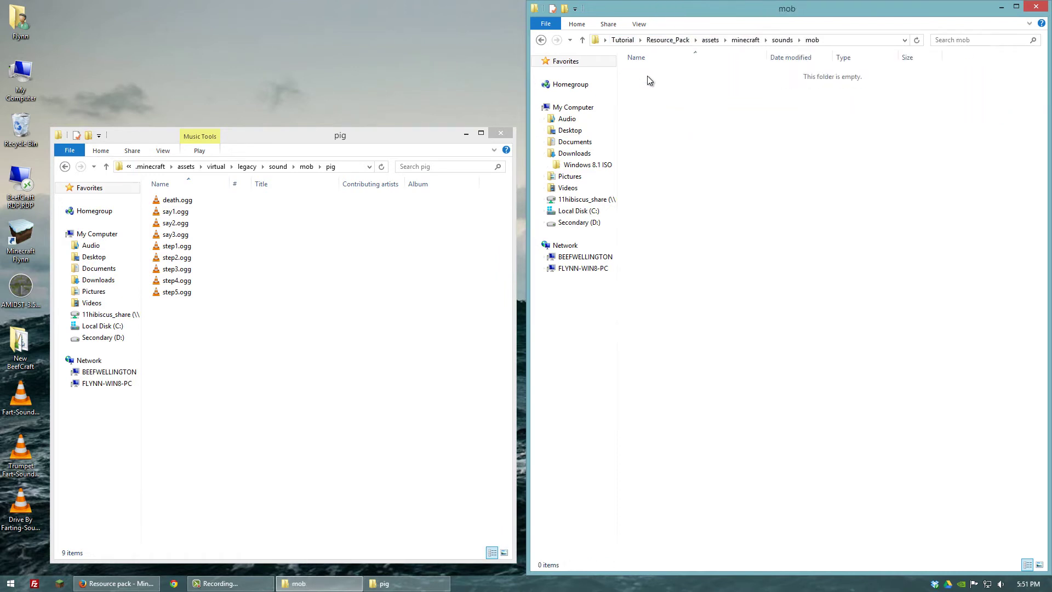
pyautogui.rightClick(663, 120)
pyautogui.moveTo(712, 269)
pyautogui.click(818, 267)
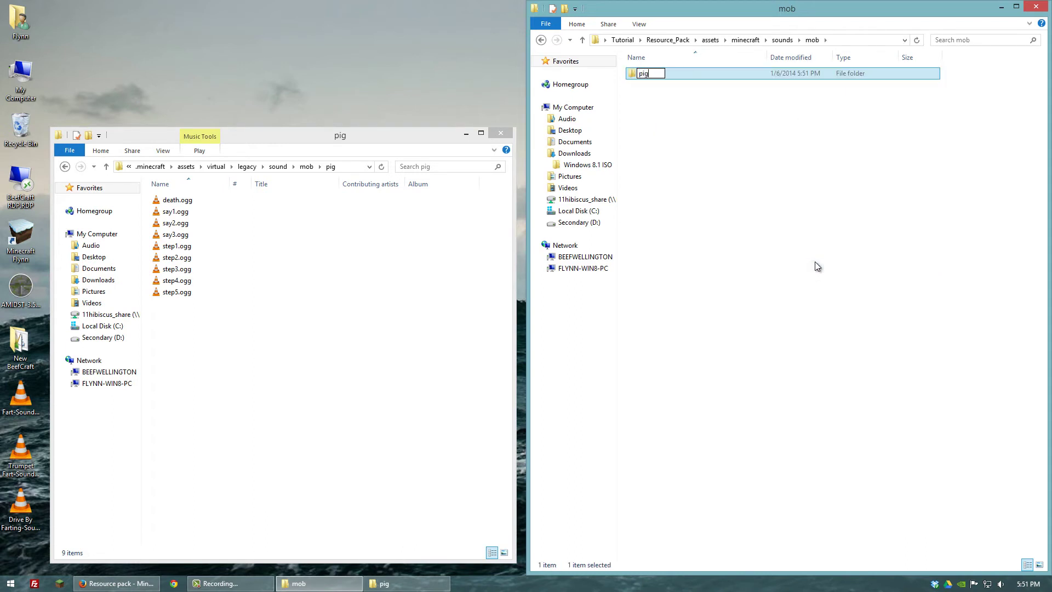
# Move the three converted OGG files from the desktop into the resource pack's new pig folder
pyautogui.doubleClick(643, 74)
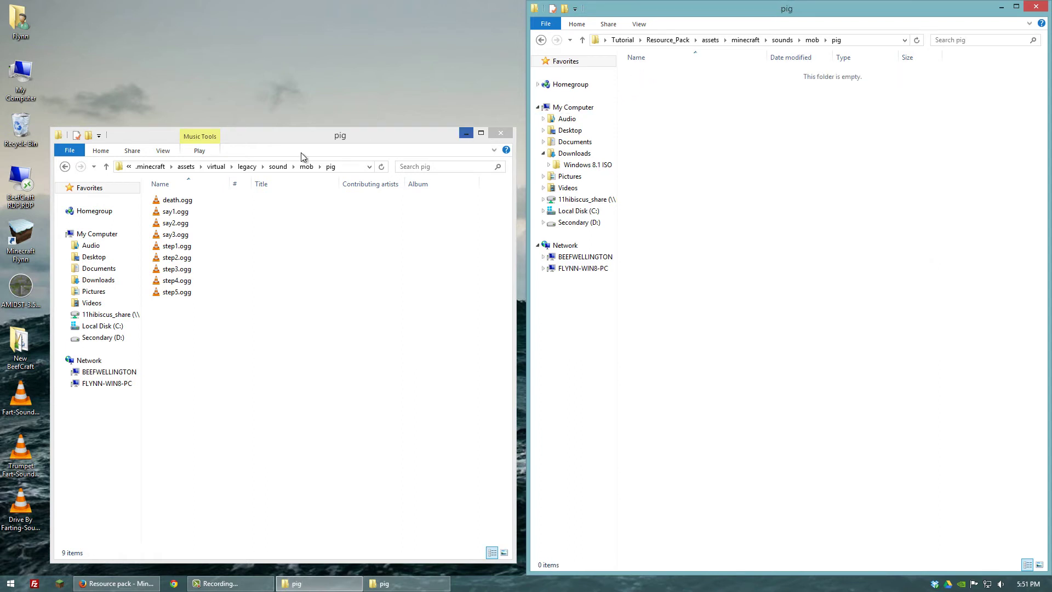
pyautogui.click(25, 501)
pyautogui.keyDown('shift'); pyautogui.click(27, 397); pyautogui.keyUp('shift')
pyautogui.moveTo(26, 396); pyautogui.dragTo(719, 237)
# Rename the Fart file to say1.ogg, the Drive By Farting file to say2.ogg and the Trumpet Fart file to say3.ogg
pyautogui.click(659, 75)
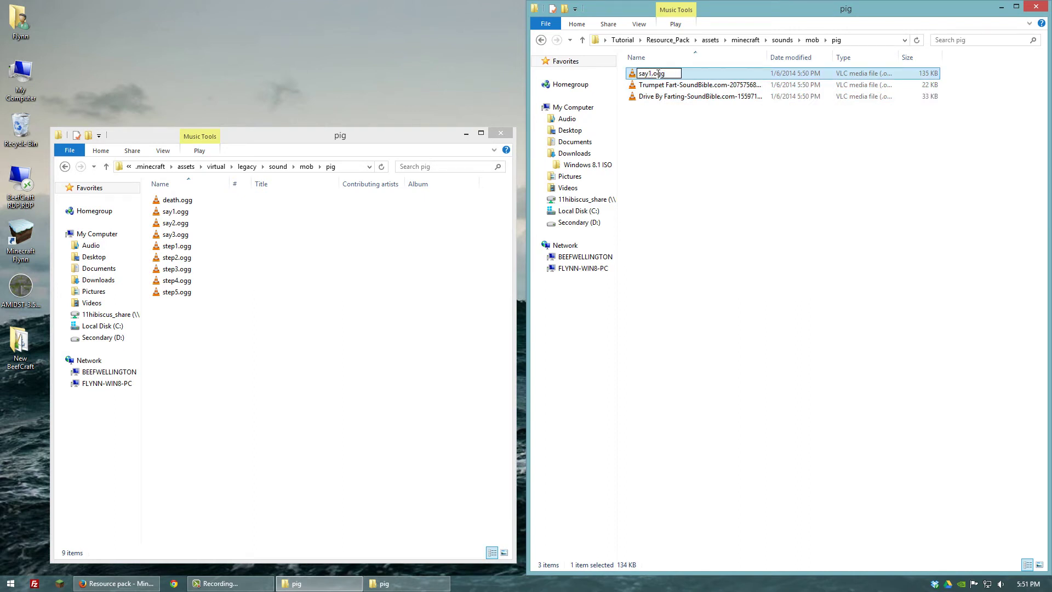
pyautogui.press('Return')
pyautogui.click(661, 76)
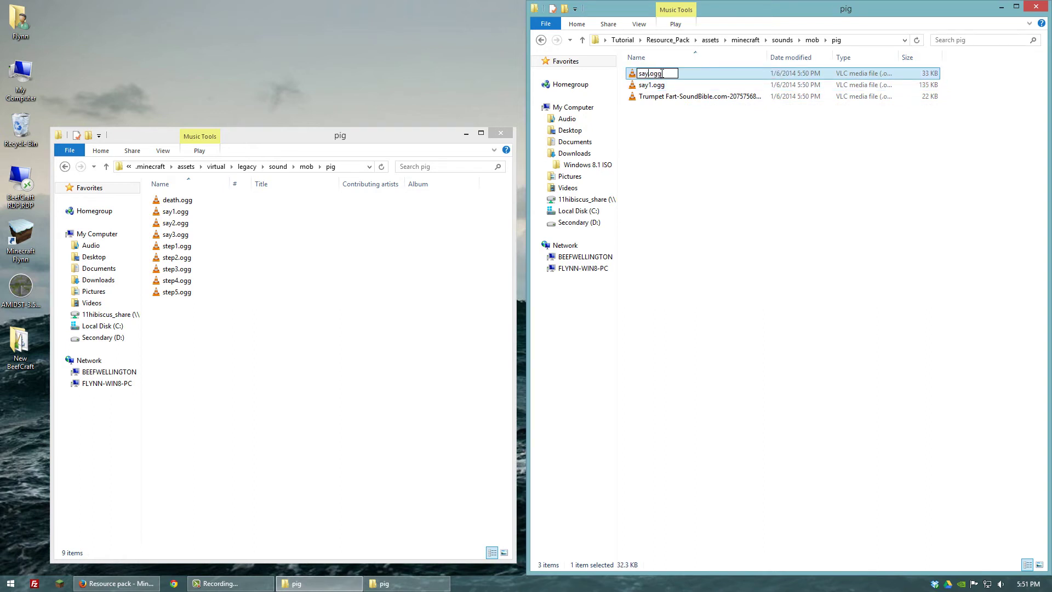
pyautogui.press('Return')
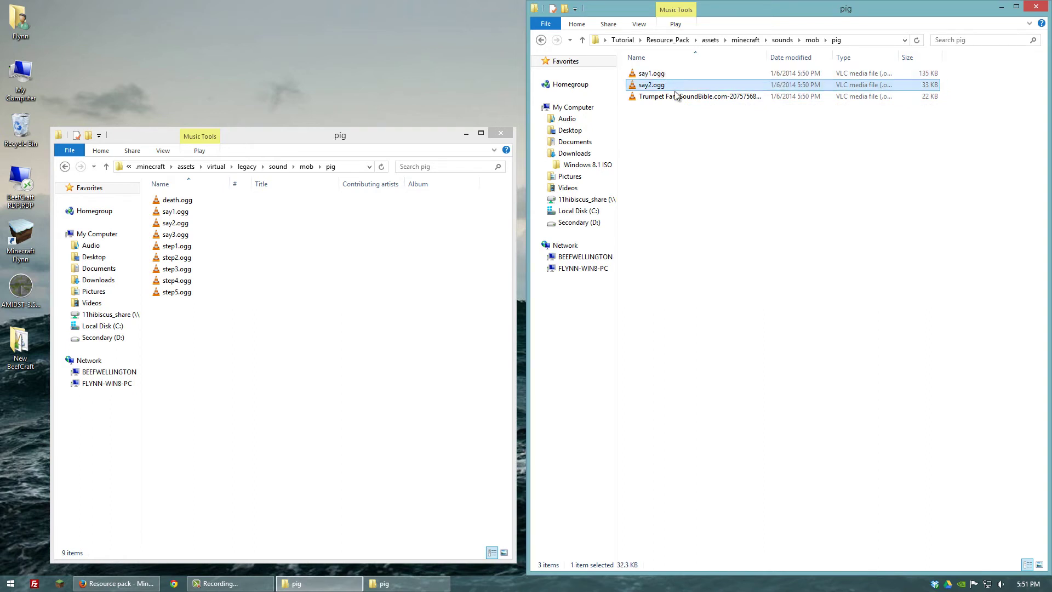
pyautogui.click(666, 97)
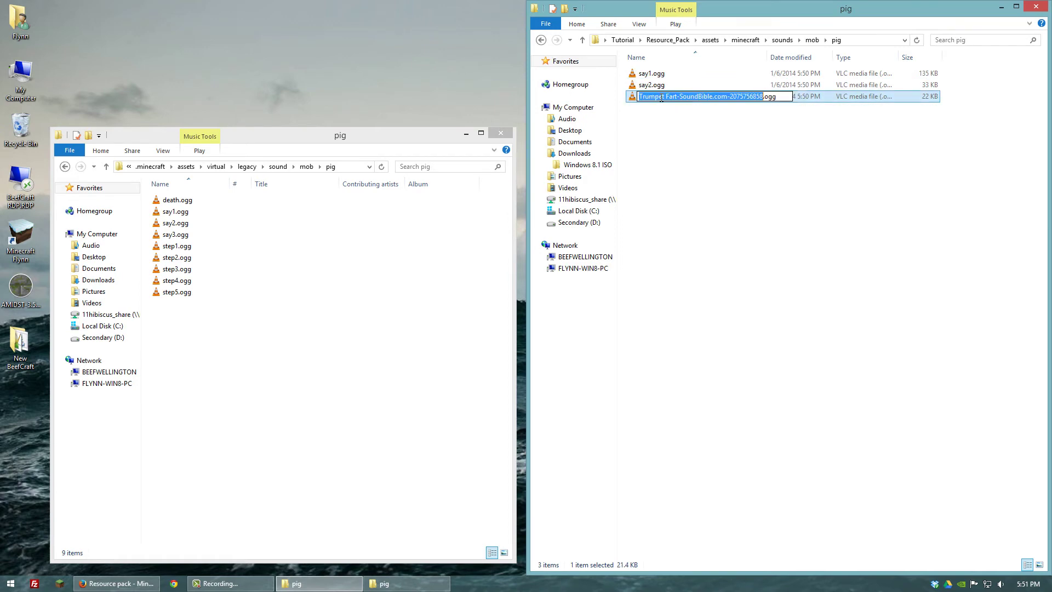
pyautogui.write('say3')
pyautogui.press('Return')
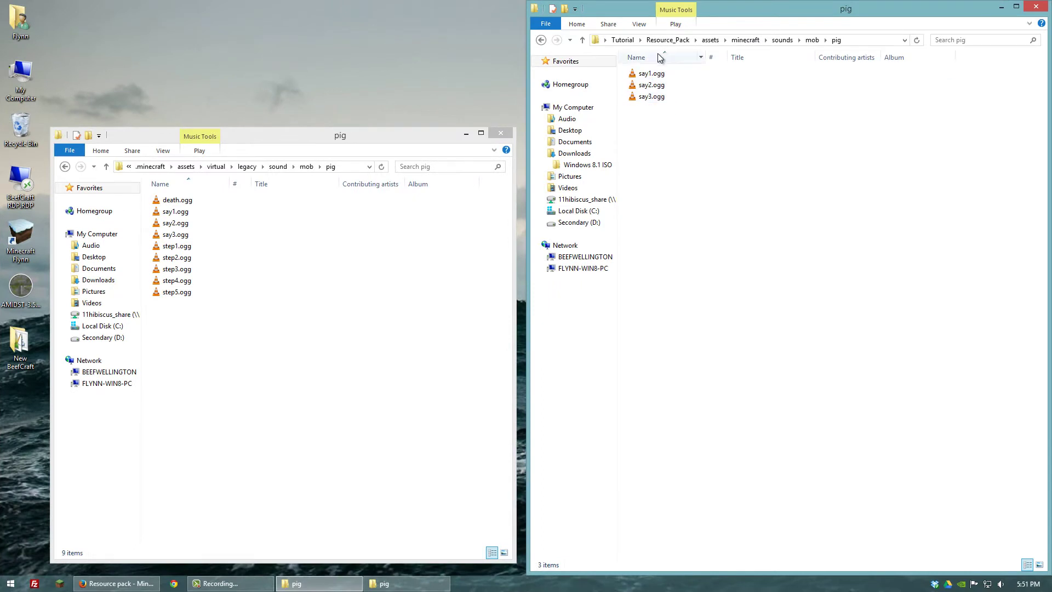
# Open Resource_Pack.zip from the Tutorial folder in WinRAR, and select the mob folder in Resource_Pack\assets\minecraft\sounds
pyautogui.click(658, 42)
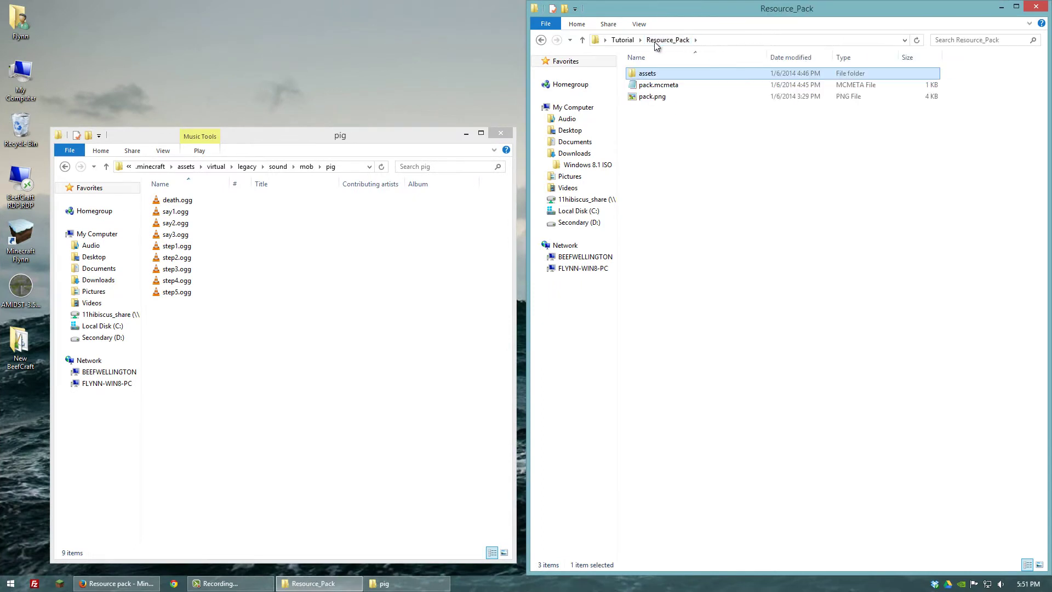
pyautogui.click(623, 41)
pyautogui.doubleClick(656, 121)
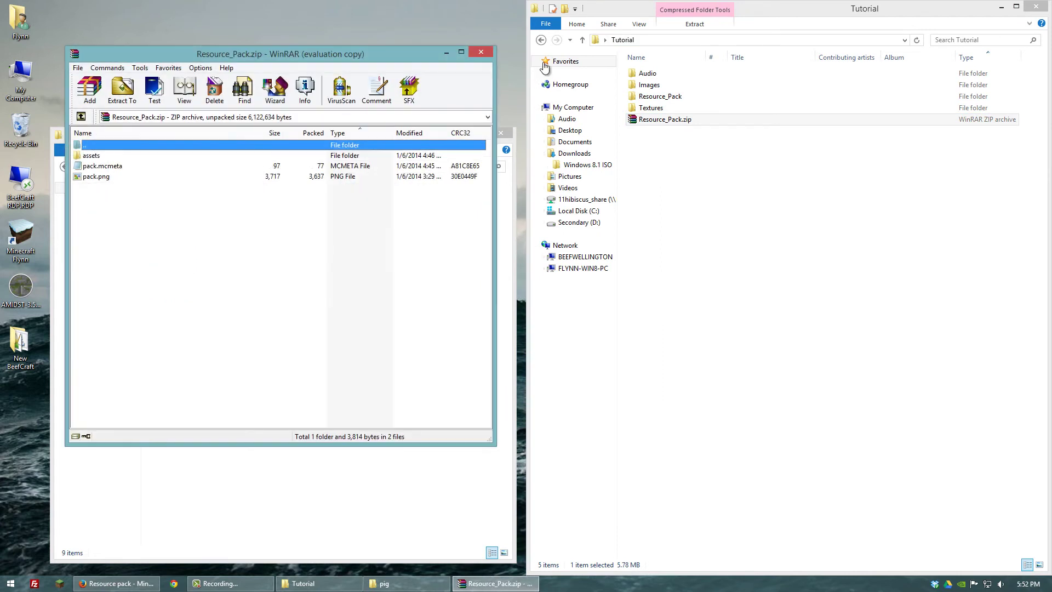
pyautogui.click(540, 40)
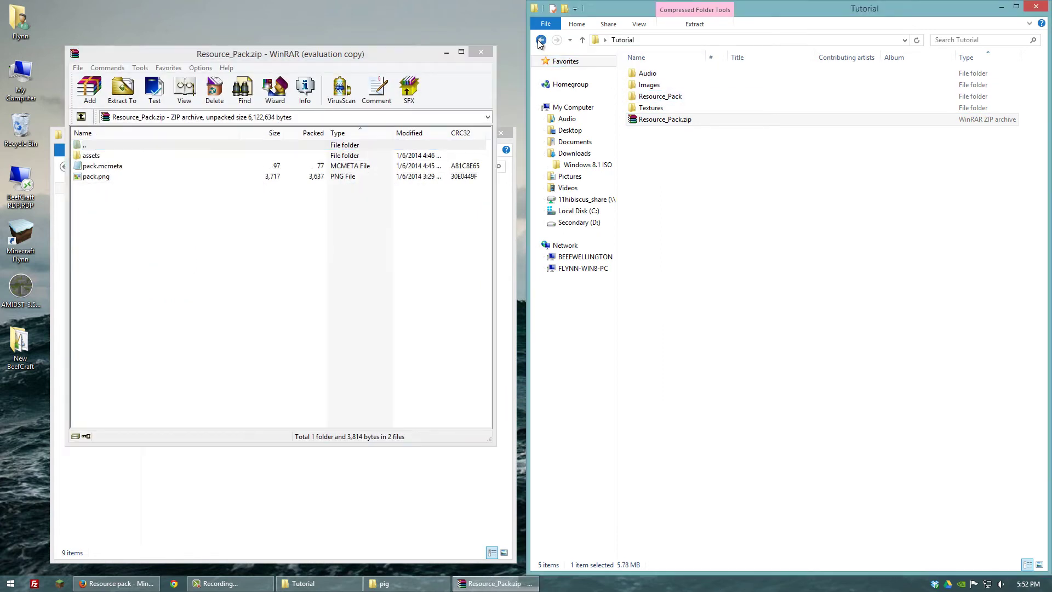
pyautogui.click(540, 41)
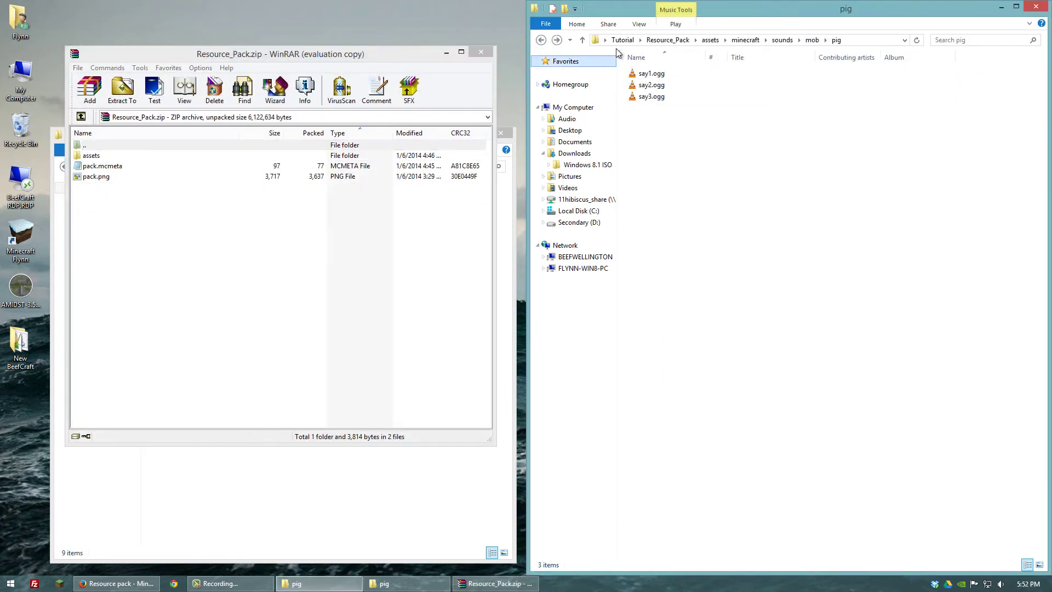
pyautogui.click(811, 40)
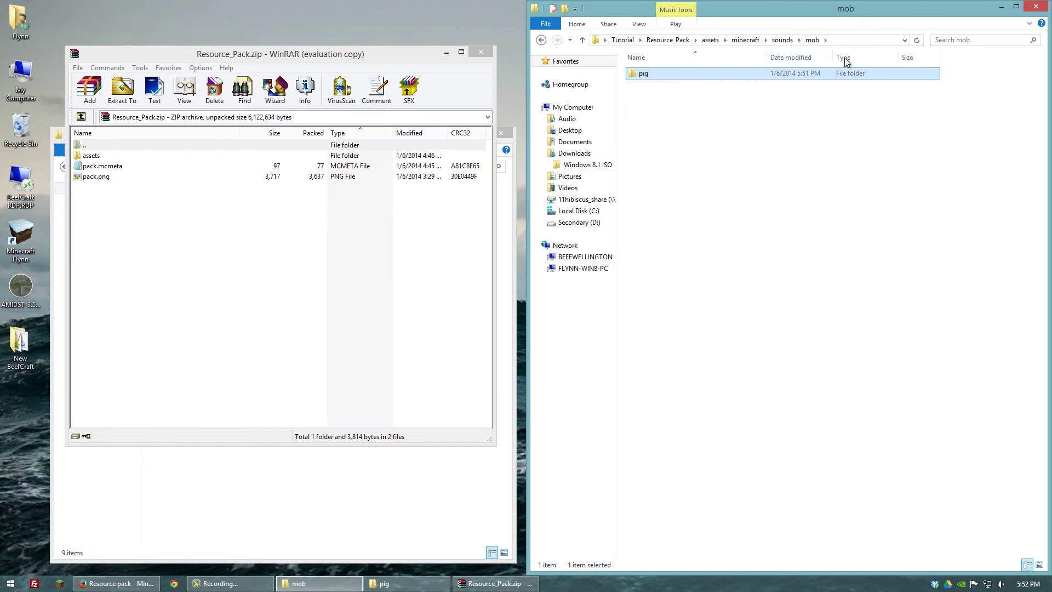
pyautogui.click(640, 104)
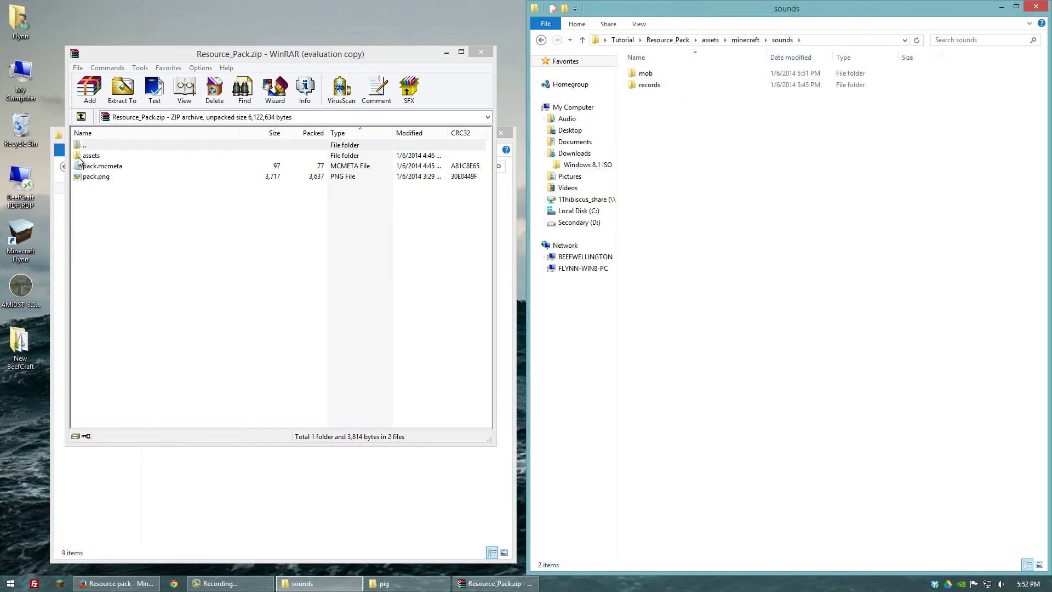
pyautogui.click(648, 75)
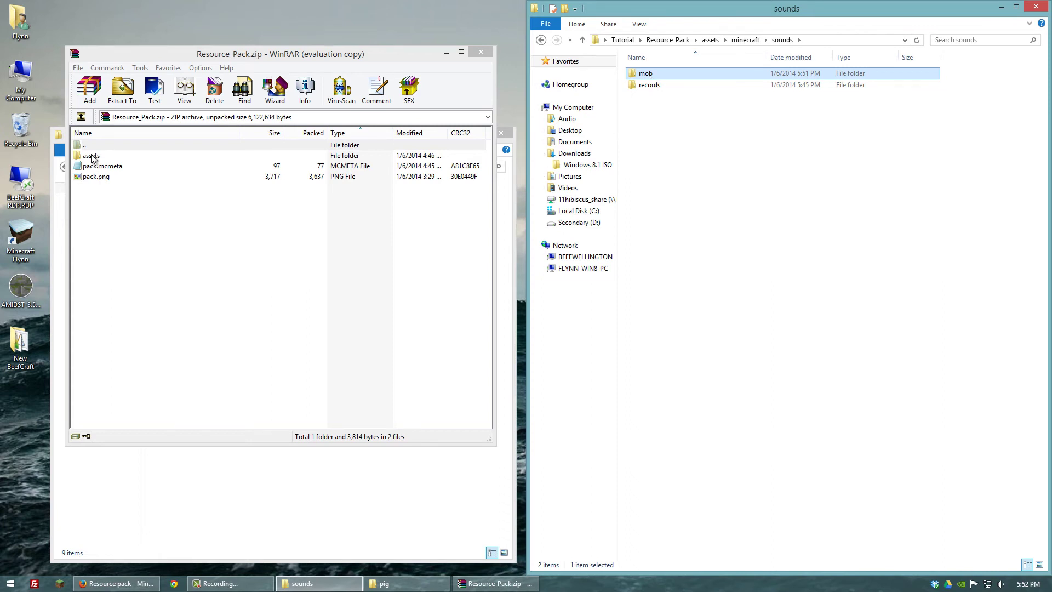
# Add the mob folder to assets\minecraft\sounds inside Resource_Pack.zip with the default archiving options, and close the archive
pyautogui.doubleClick(91, 158)
pyautogui.doubleClick(98, 158)
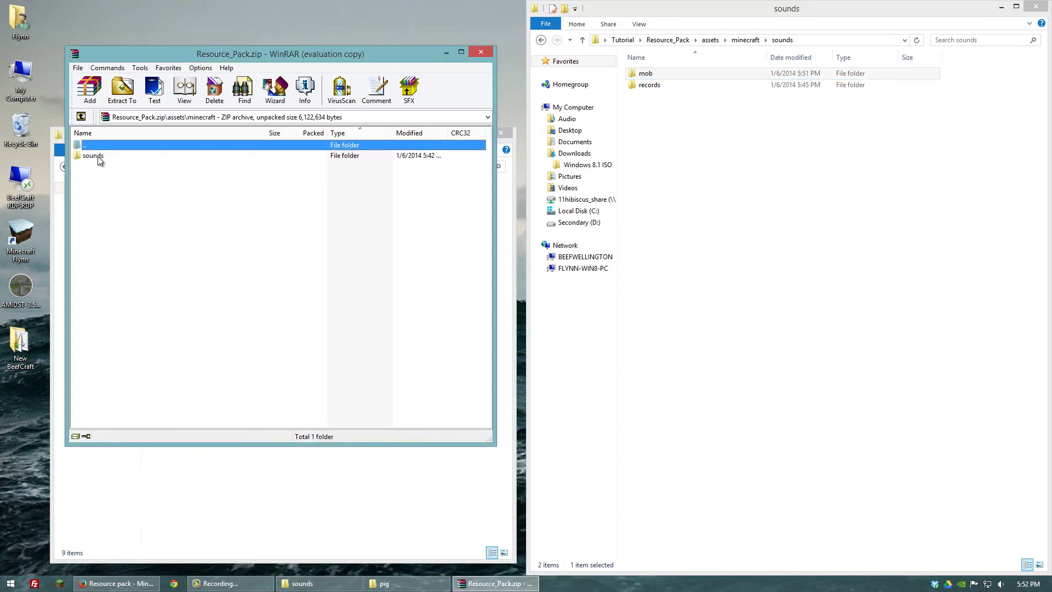
pyautogui.doubleClick(96, 156)
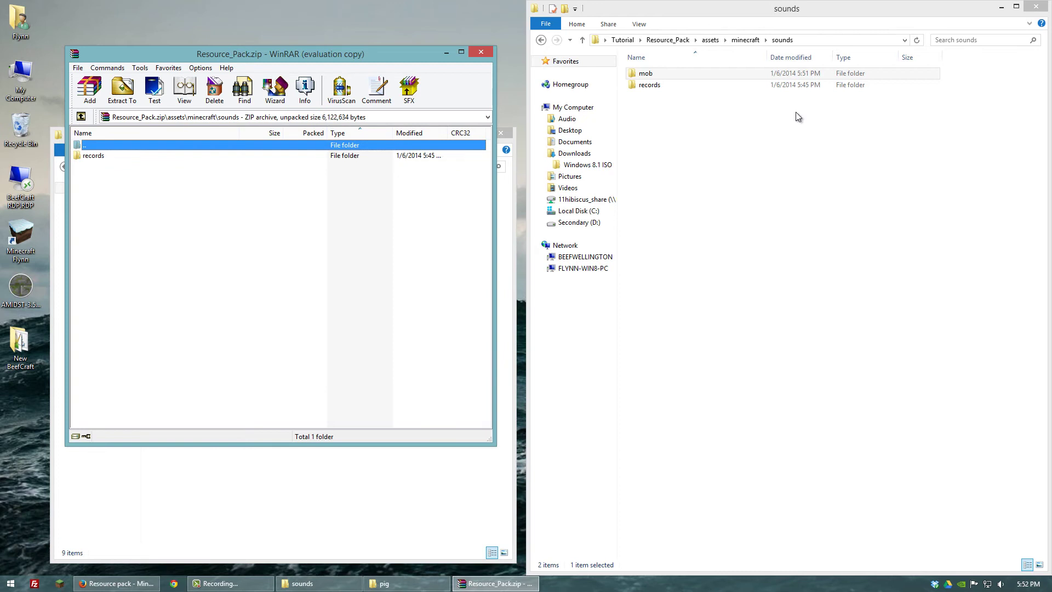
pyautogui.moveTo(640, 74); pyautogui.dragTo(98, 219)
pyautogui.click(292, 350)
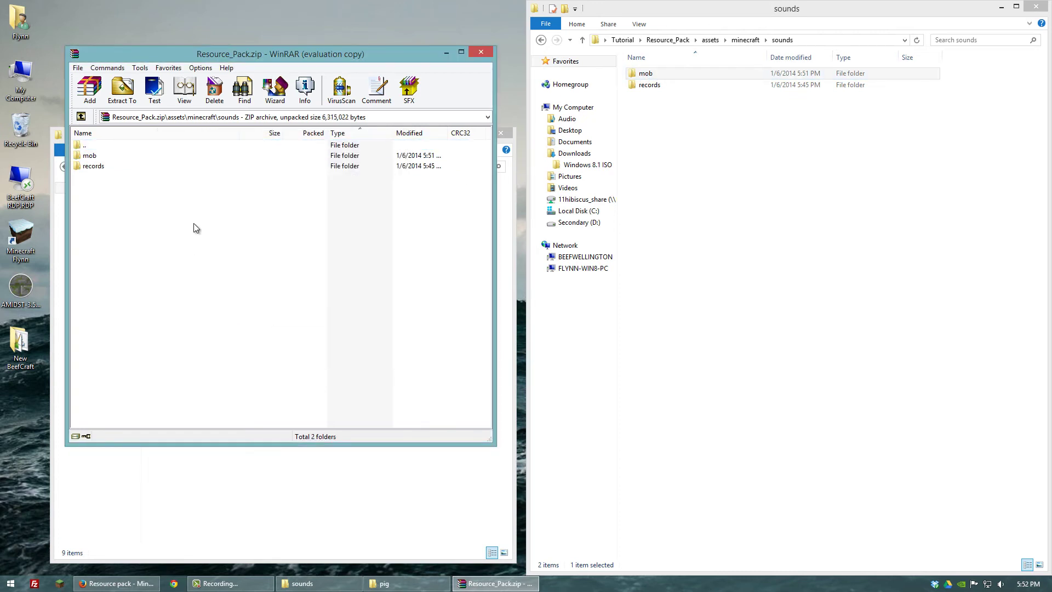
pyautogui.click(481, 53)
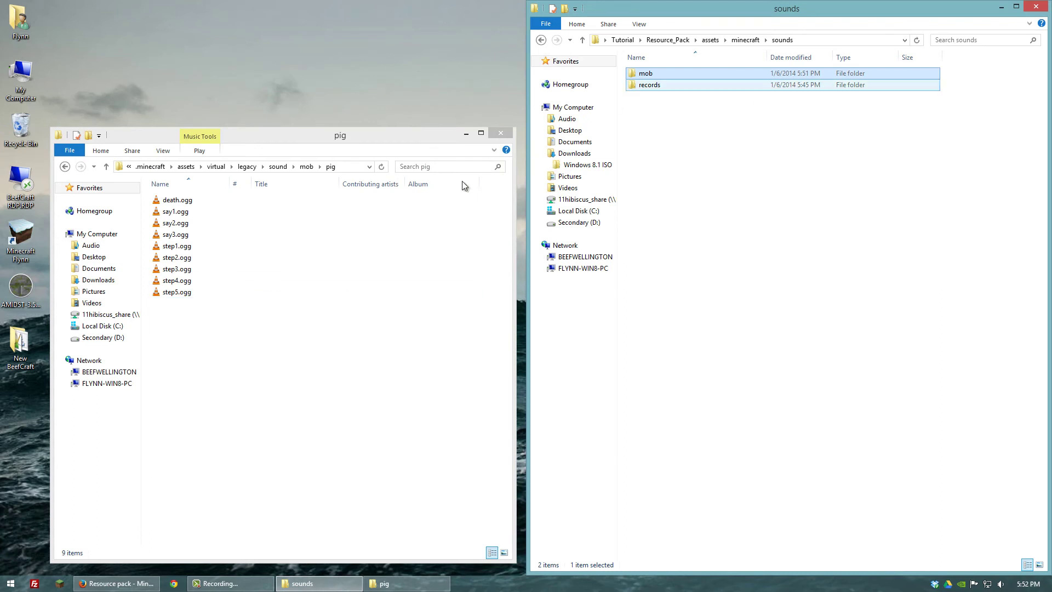
# Return to the Tutorial folder and copy Resource_Pack.zip
pyautogui.click(541, 41)
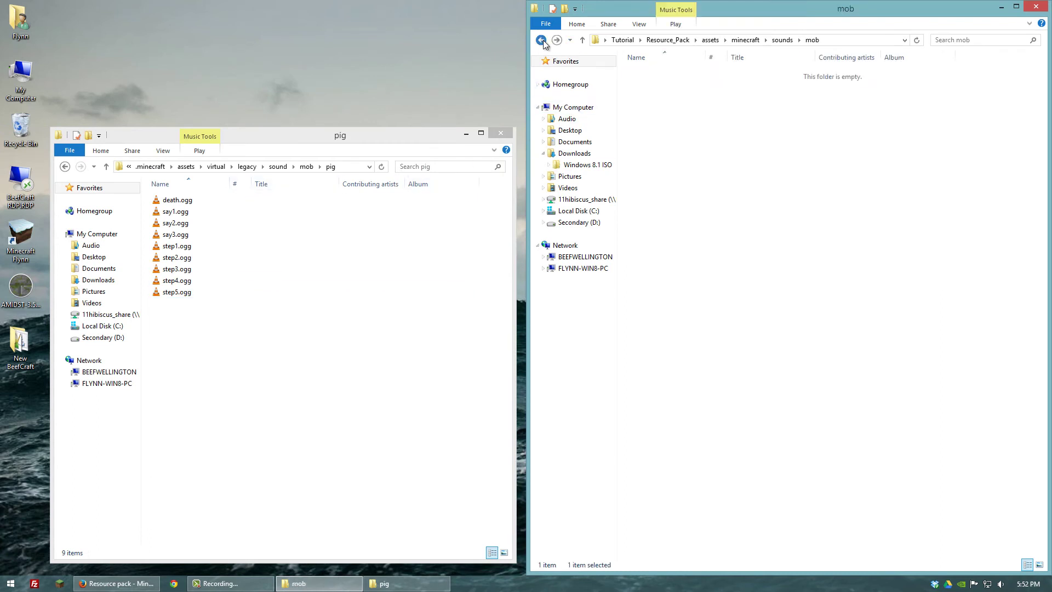
pyautogui.click(541, 41)
pyautogui.click(541, 40)
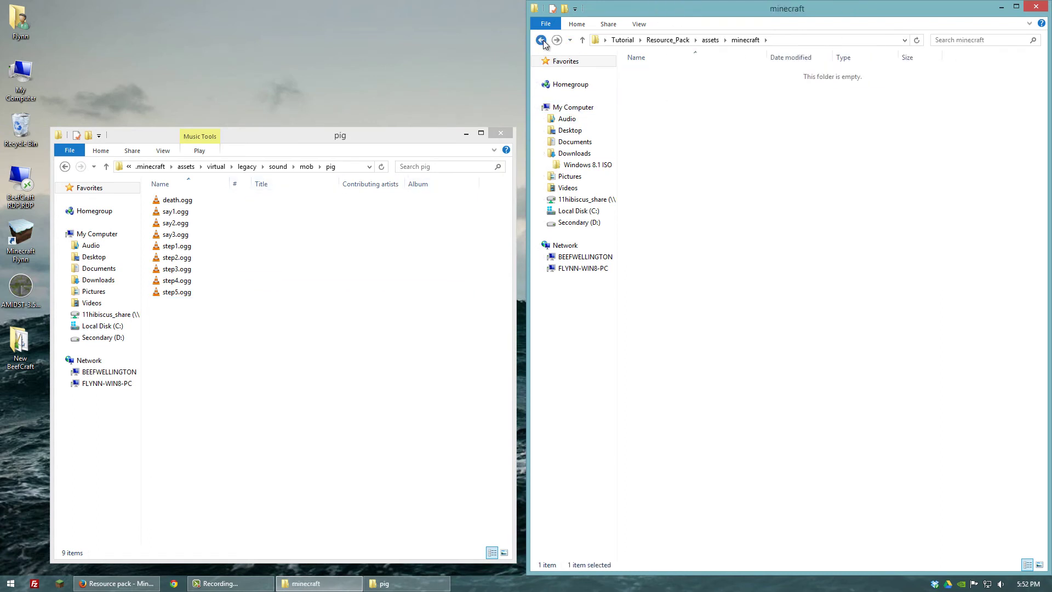
pyautogui.click(623, 40)
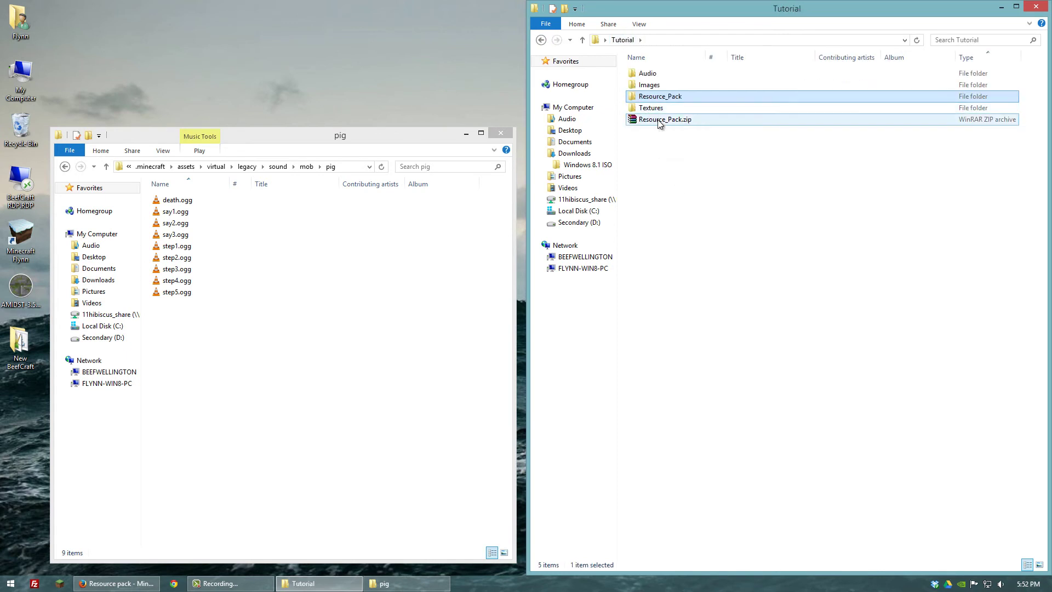
pyautogui.click(661, 120)
pyautogui.rightClick(659, 119)
pyautogui.click(693, 266)
# Open the AppData\Roaming\.minecraft\resourcepacks folder from the user profile folder on the desktop
pyautogui.doubleClick(20, 19)
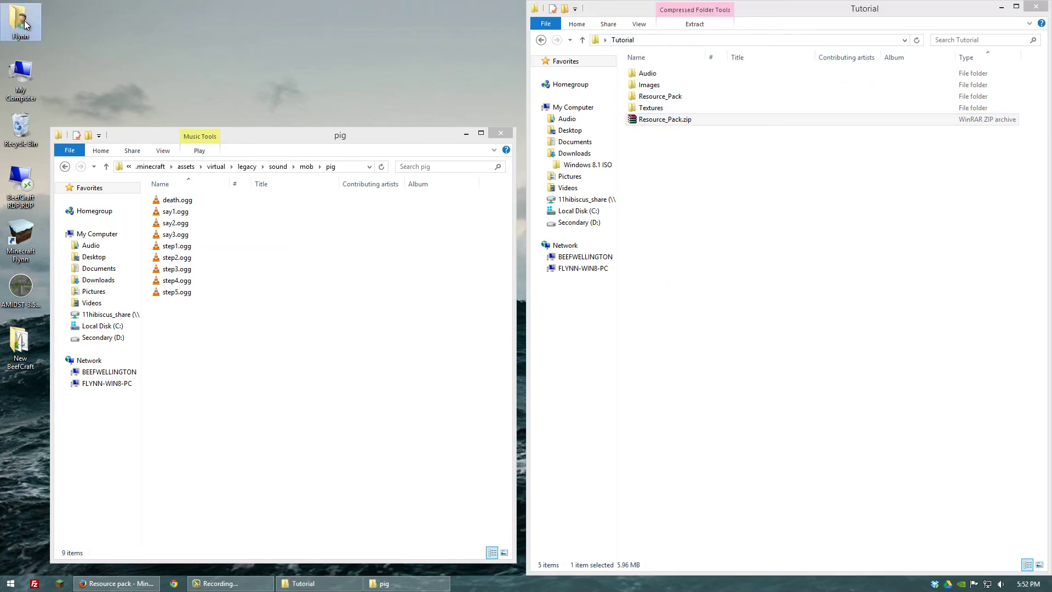
pyautogui.doubleClick(480, 105)
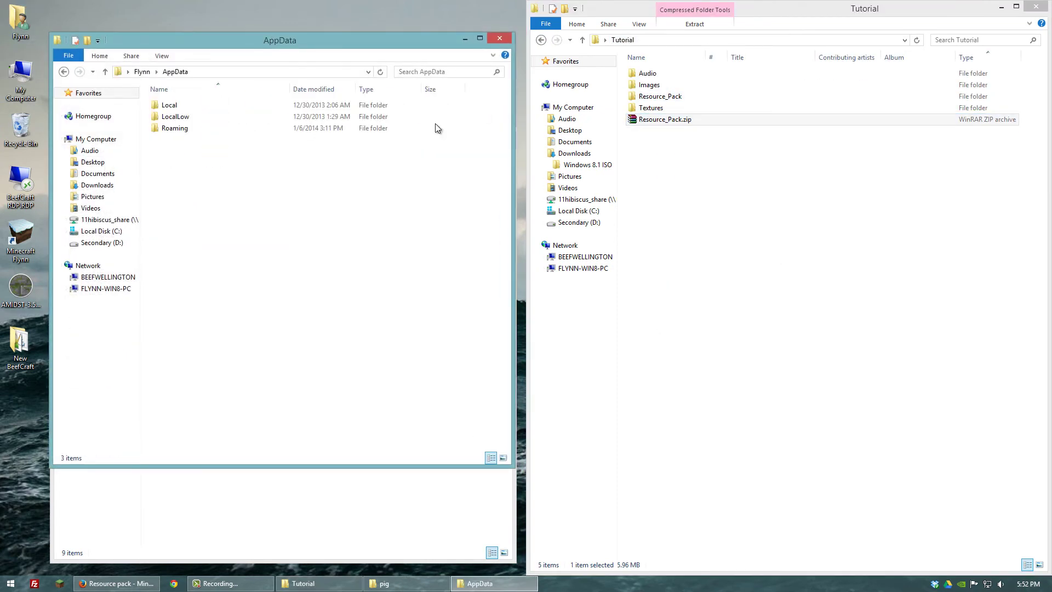
pyautogui.doubleClick(181, 129)
pyautogui.doubleClick(176, 105)
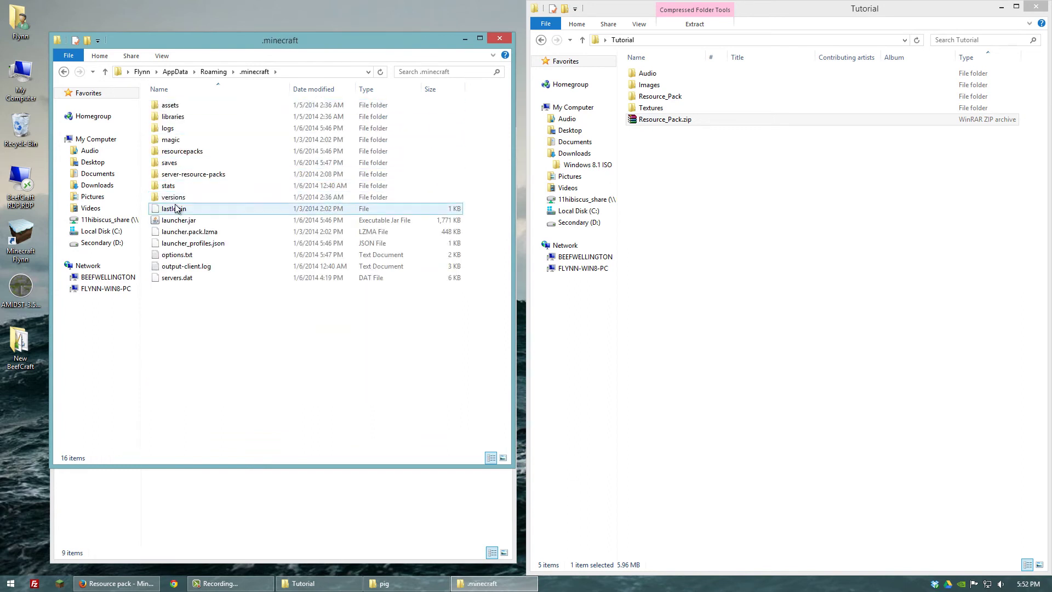
pyautogui.doubleClick(177, 146)
# Delete the old Resource_Pack.zip from resourcepacks, paste the copied archive in its place, and close the folder window
pyautogui.hotkey('ctrl', 'v')
pyautogui.click(186, 105)
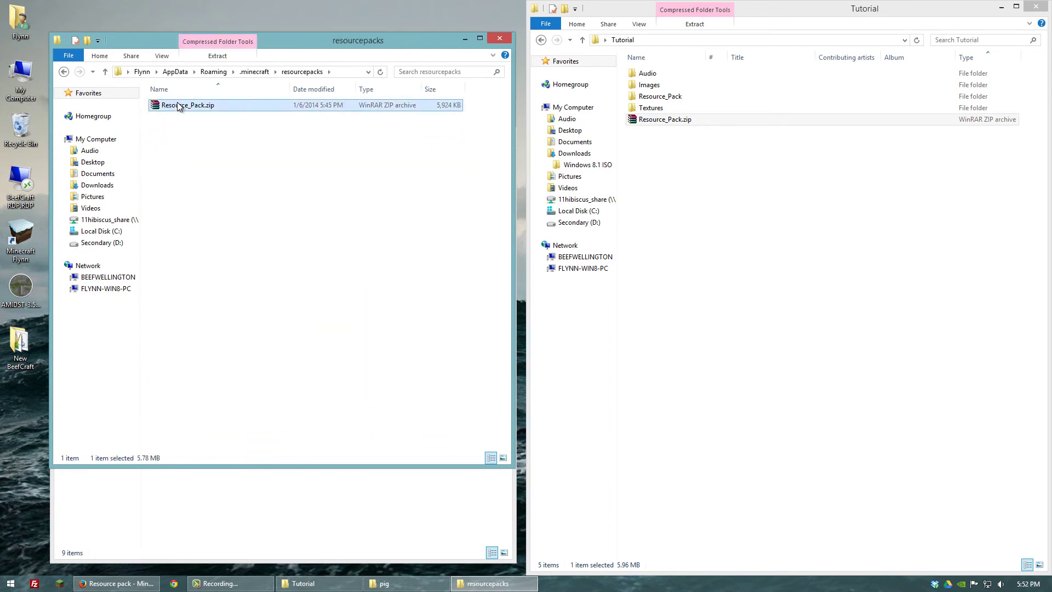
pyautogui.press('Delete')
pyautogui.rightClick(207, 139)
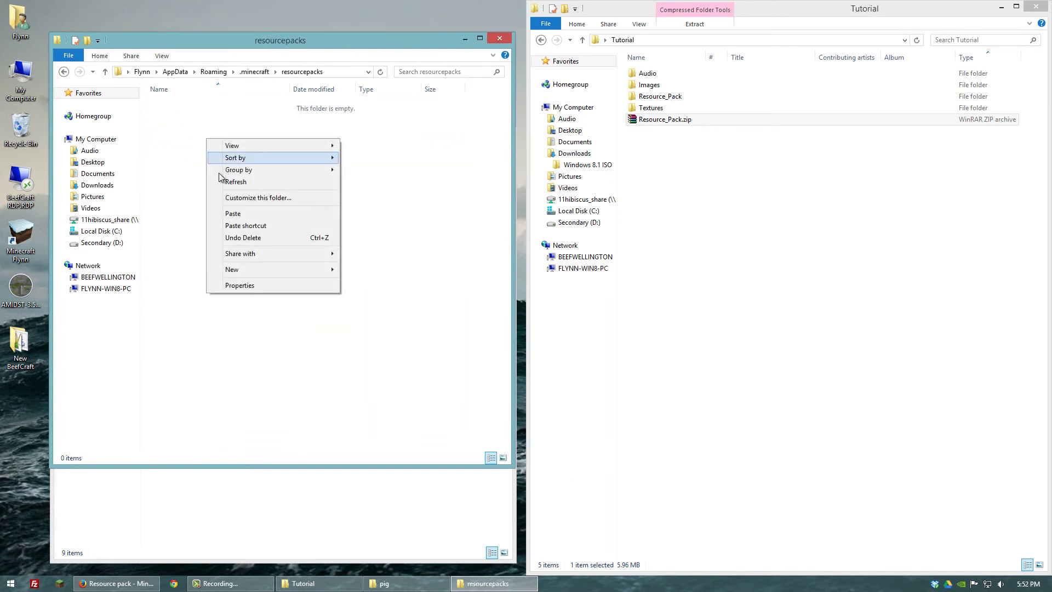
pyautogui.click(242, 215)
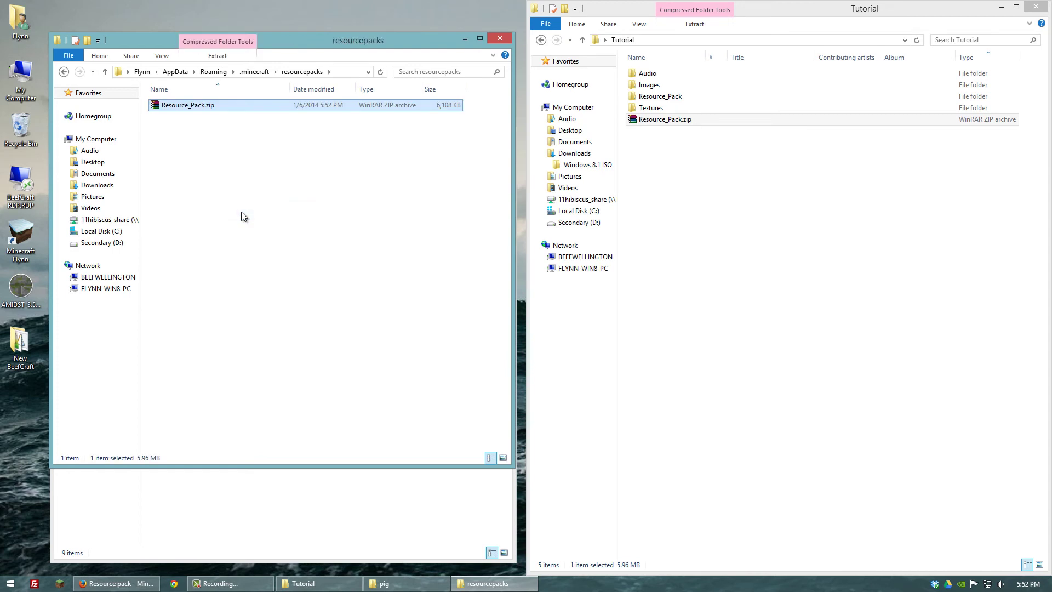
pyautogui.click(500, 39)
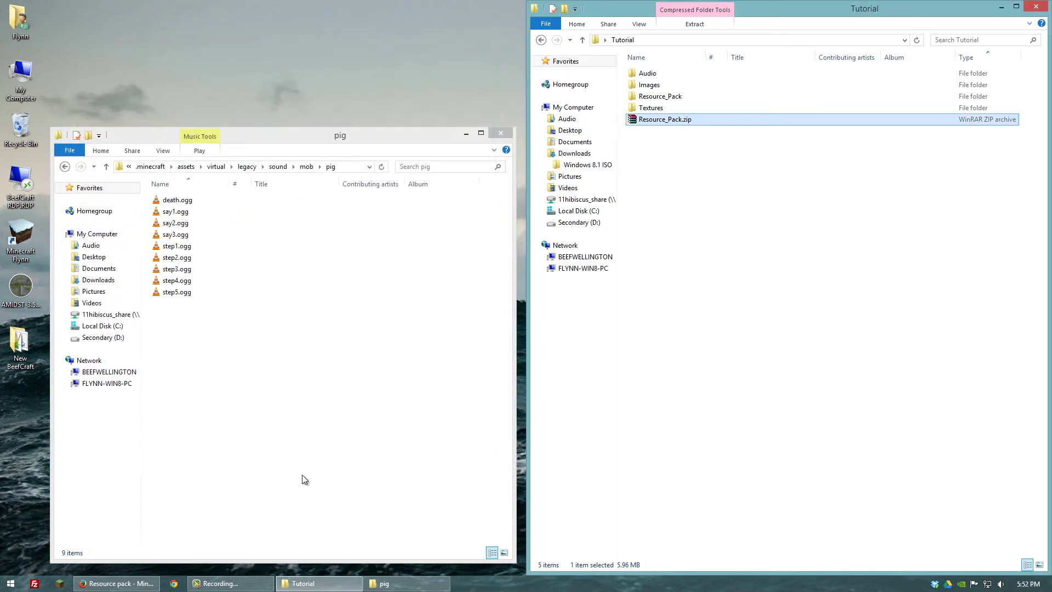
# Launch Minecraft 1.7.4 and load the singleplayer world named New World
pyautogui.click(59, 584)
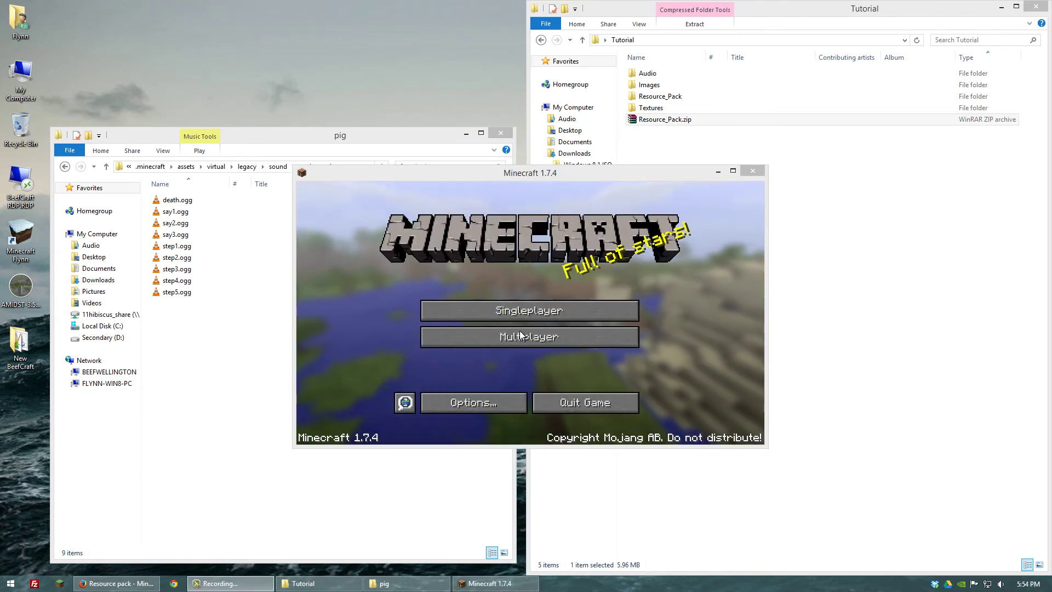
pyautogui.click(518, 314)
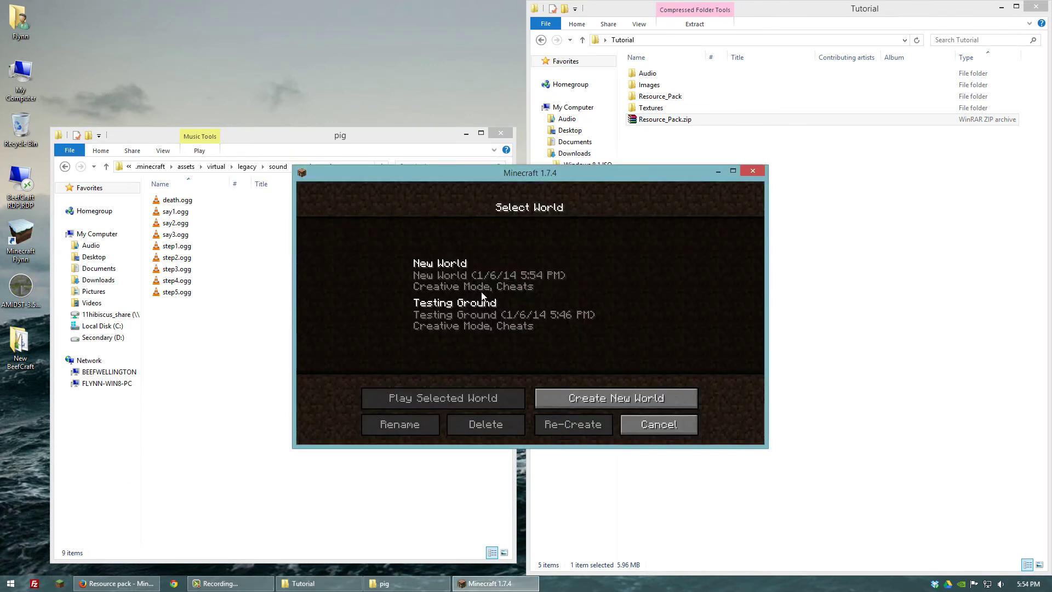
pyautogui.doubleClick(463, 274)
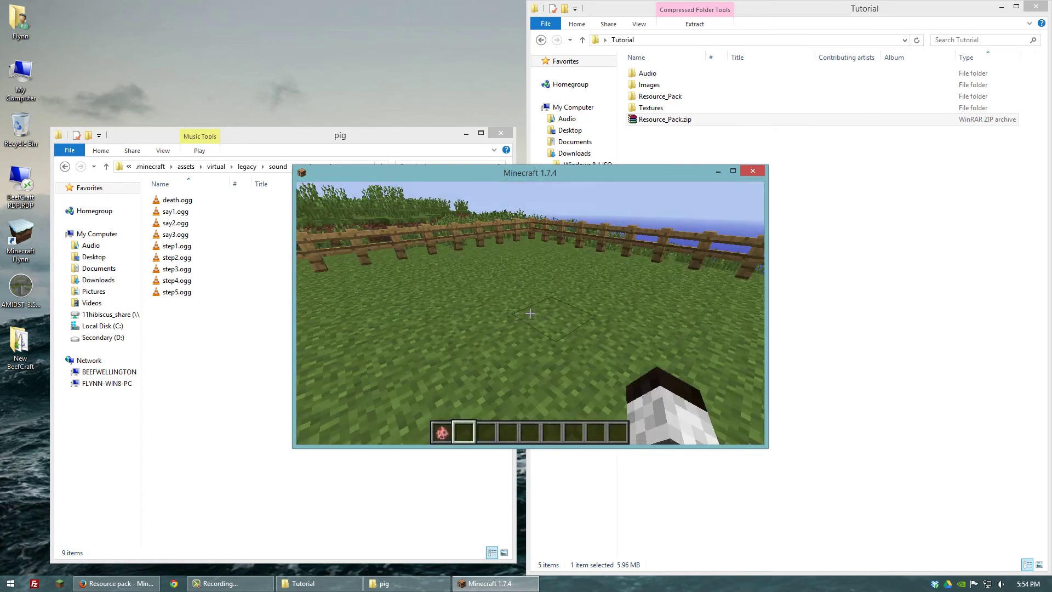
# Raise the game's master volume to the maximum in the music and sound options, and return to the world
pyautogui.press('Escape')
pyautogui.click(502, 337)
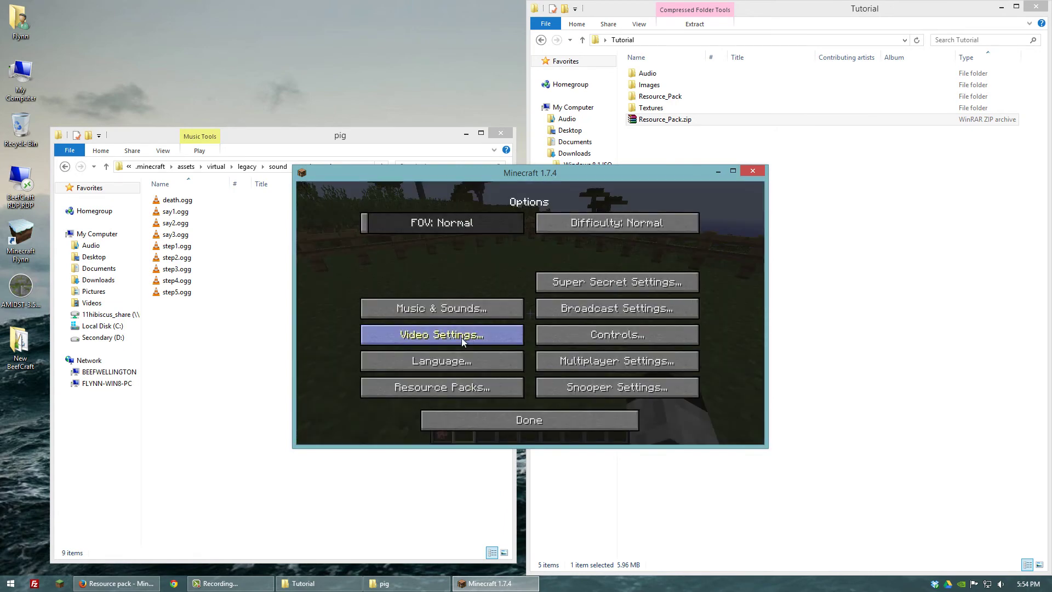
pyautogui.click(422, 314)
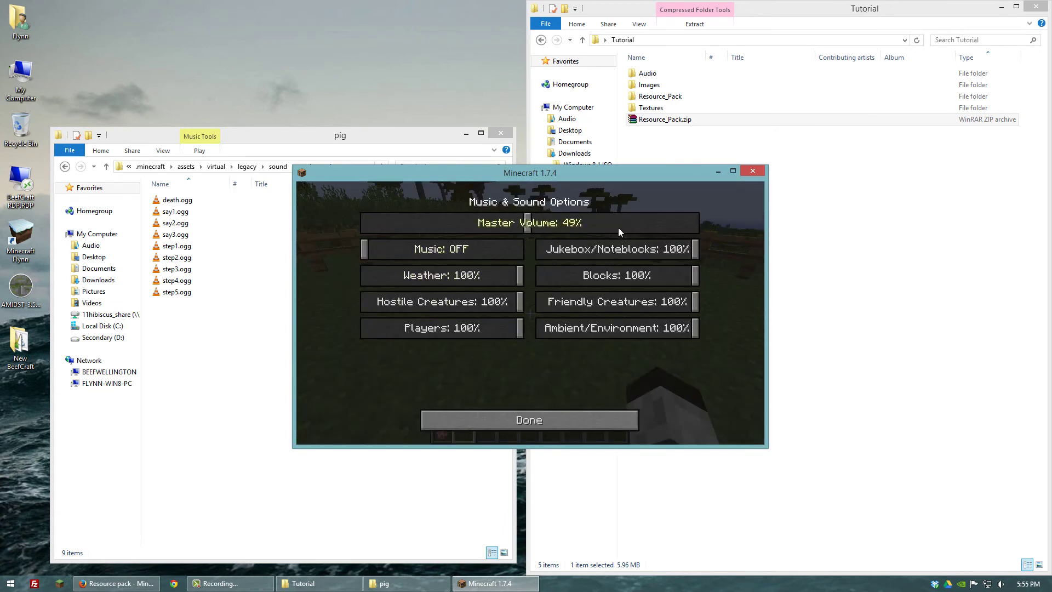
pyautogui.moveTo(529, 224); pyautogui.dragTo(696, 223)
pyautogui.click(481, 418)
pyautogui.click(481, 414)
pyautogui.click(511, 287)
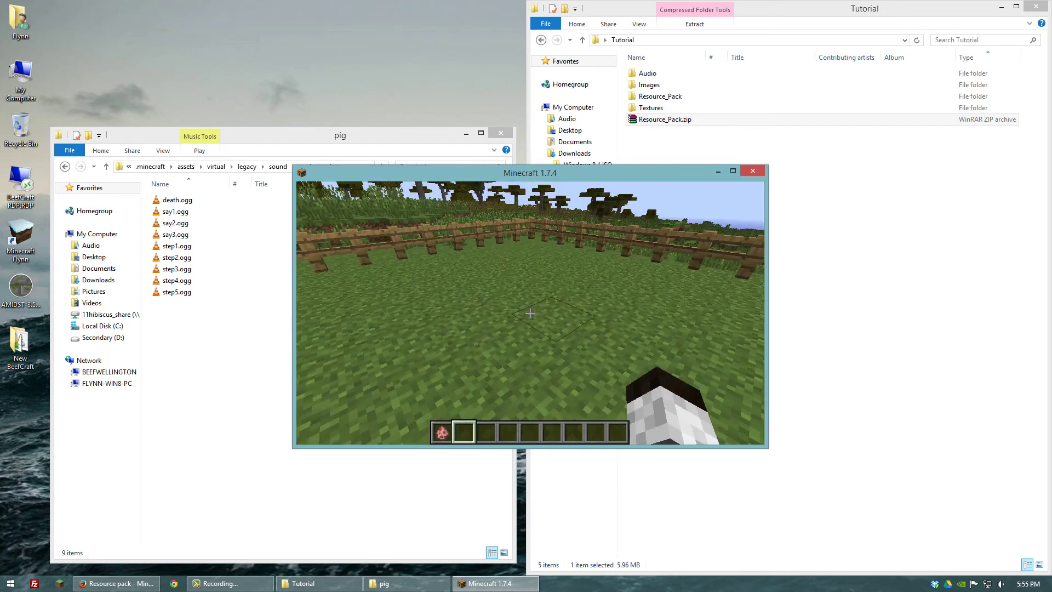
# Fill the fenced pen with pigs using the pig spawn egg to test the custom pig sounds
pyautogui.rightClick(530, 313)
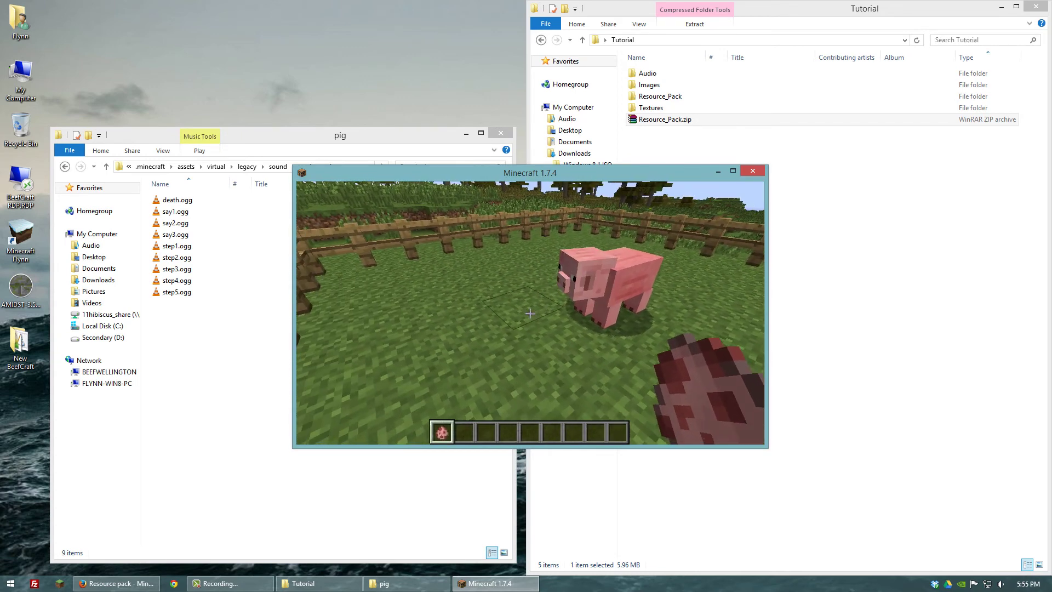
pyautogui.rightClick(531, 313)
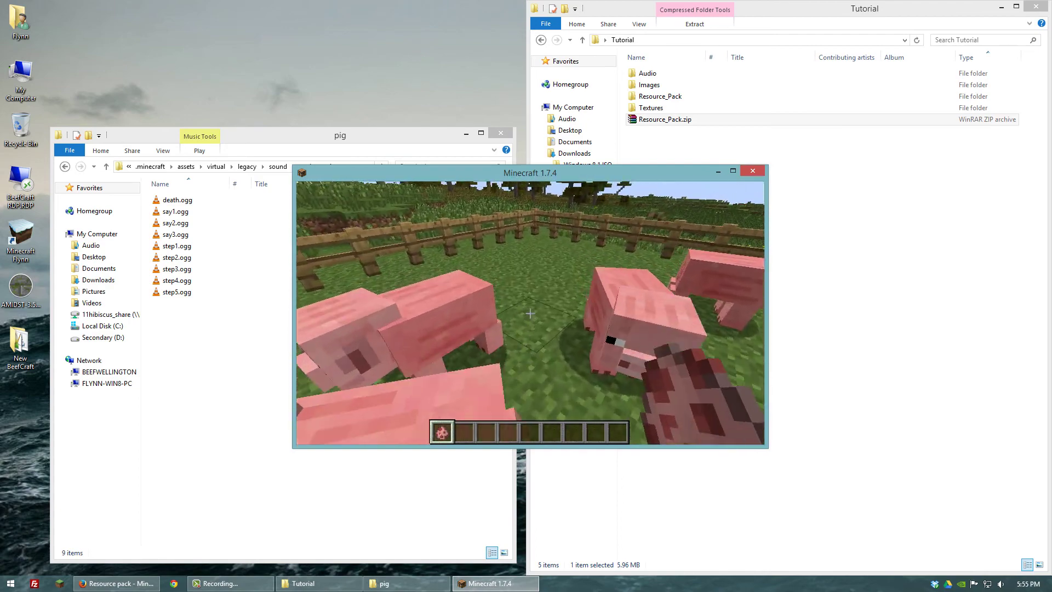
pyautogui.rightClick(530, 313)
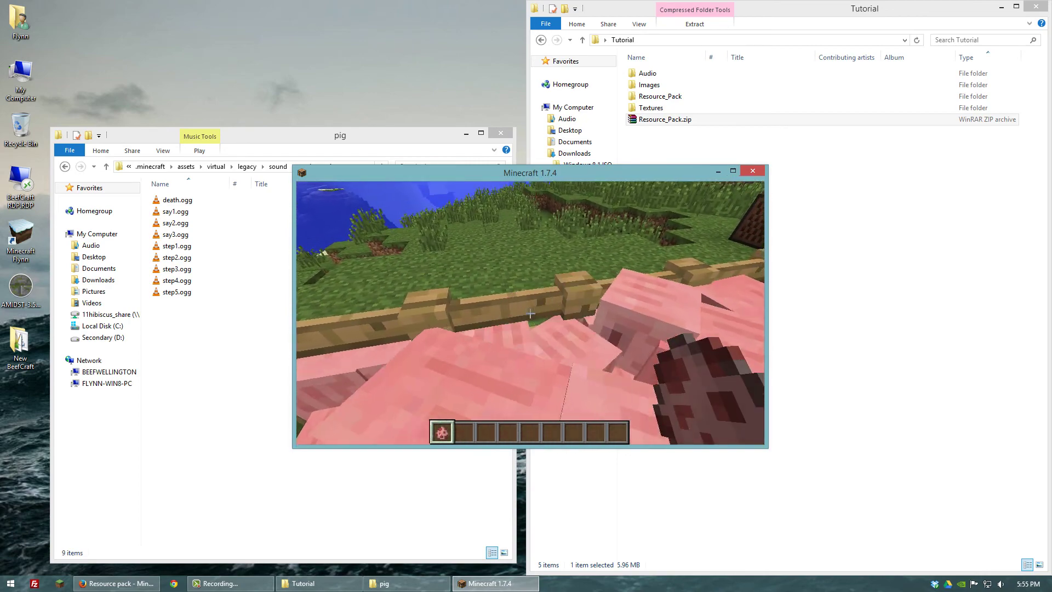
pyautogui.rightClick(529, 313)
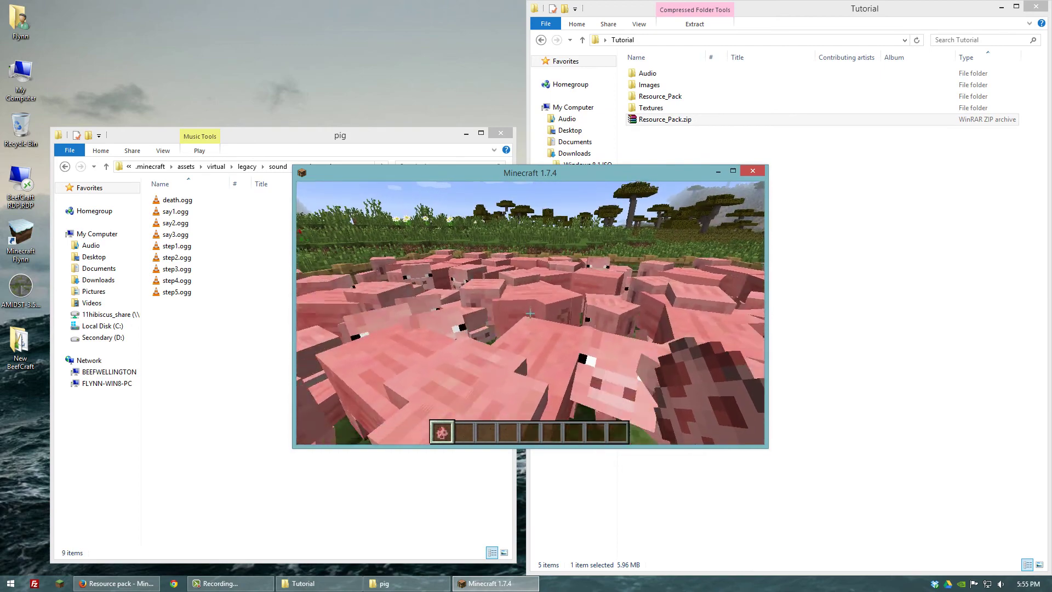
# Pause the game and close Minecraft
pyautogui.press('Escape')
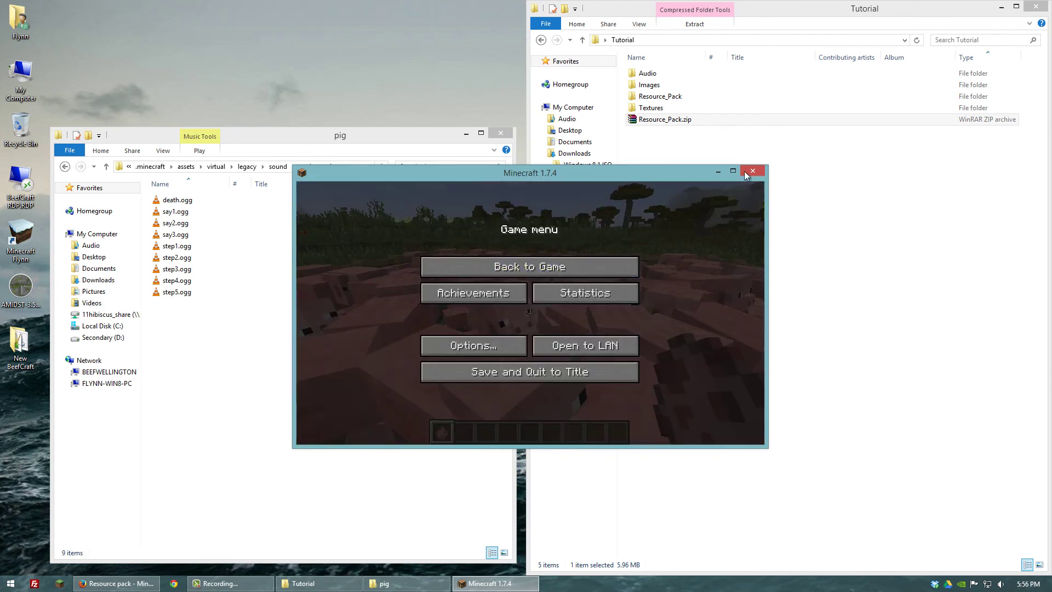
pyautogui.click(761, 161)
pyautogui.click(485, 171)
pyautogui.click(763, 172)
# Examine the other replaceable sounds in the legacy sound folder, including the mob, endermen and fireworks subfolders
pyautogui.click(65, 165)
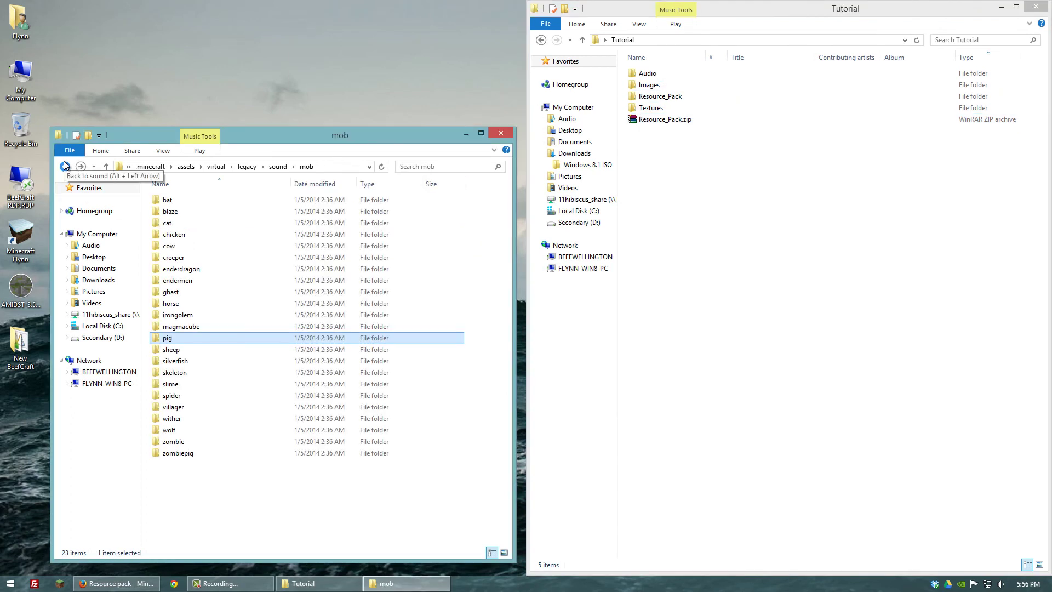
pyautogui.click(189, 272)
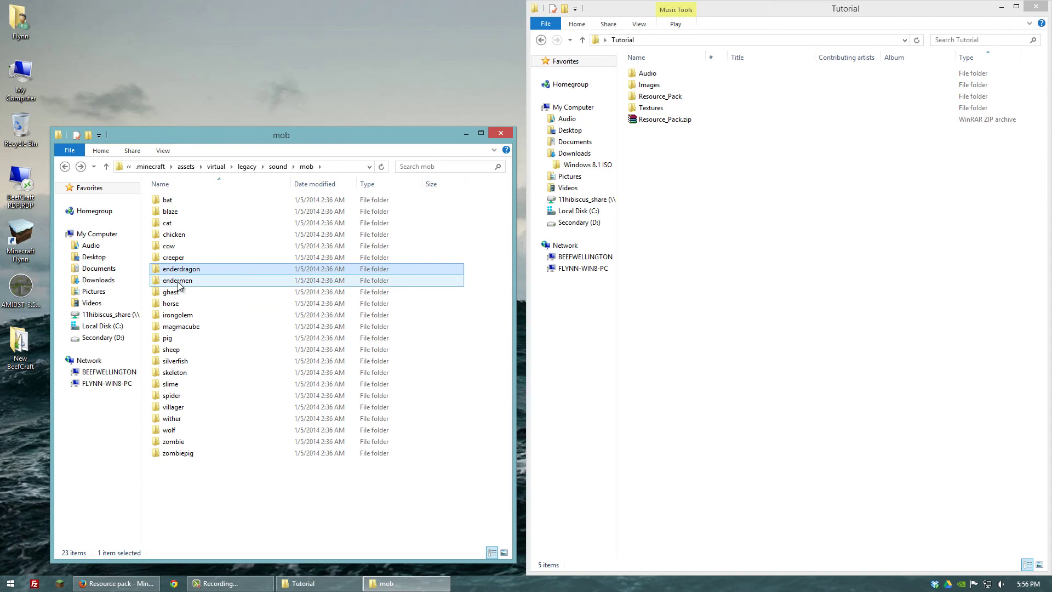
pyautogui.doubleClick(182, 281)
pyautogui.click(64, 165)
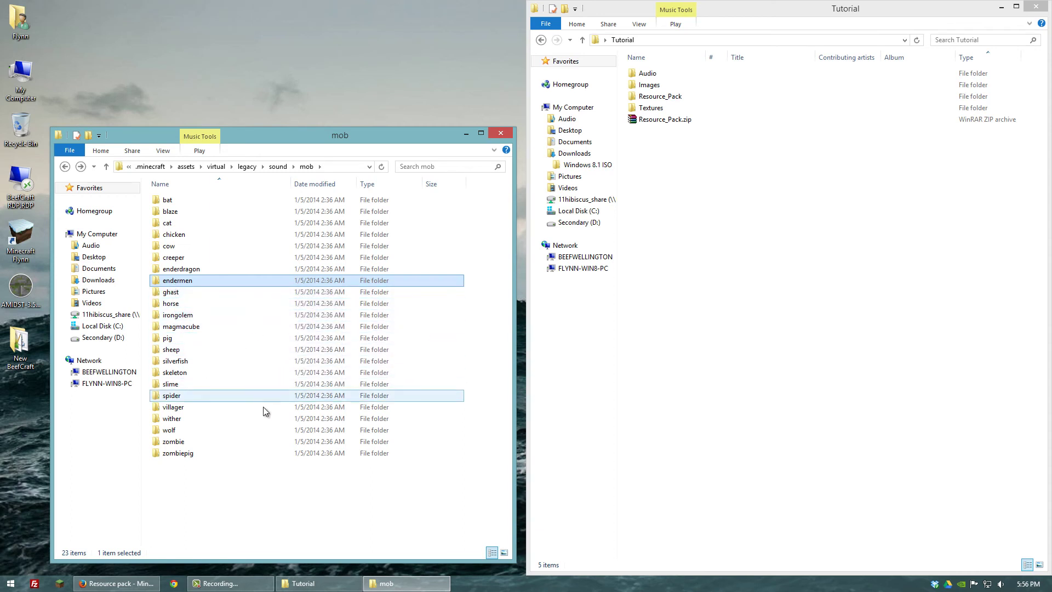
pyautogui.click(67, 166)
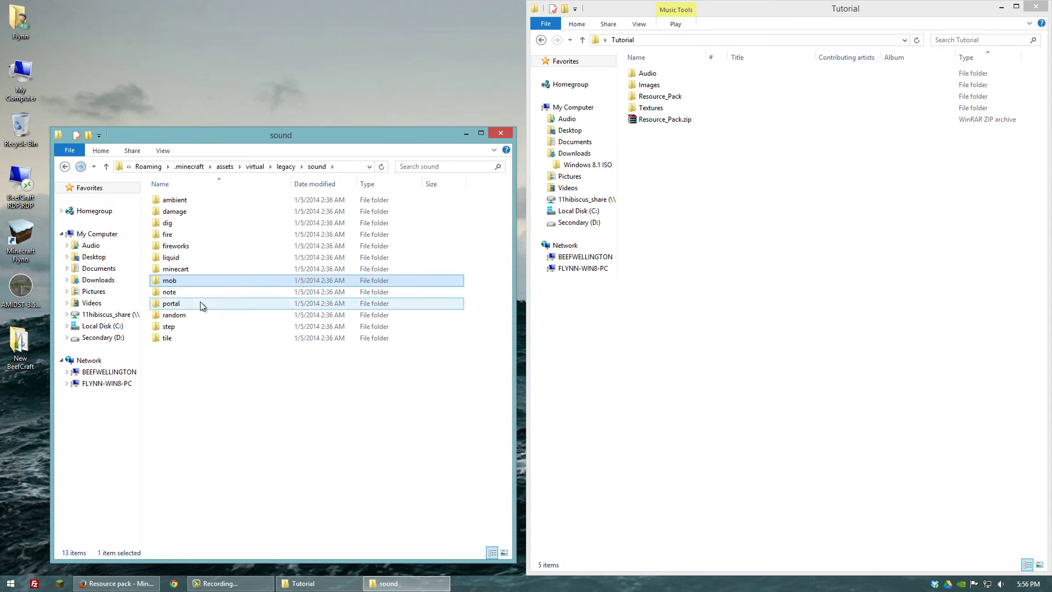
pyautogui.click(178, 247)
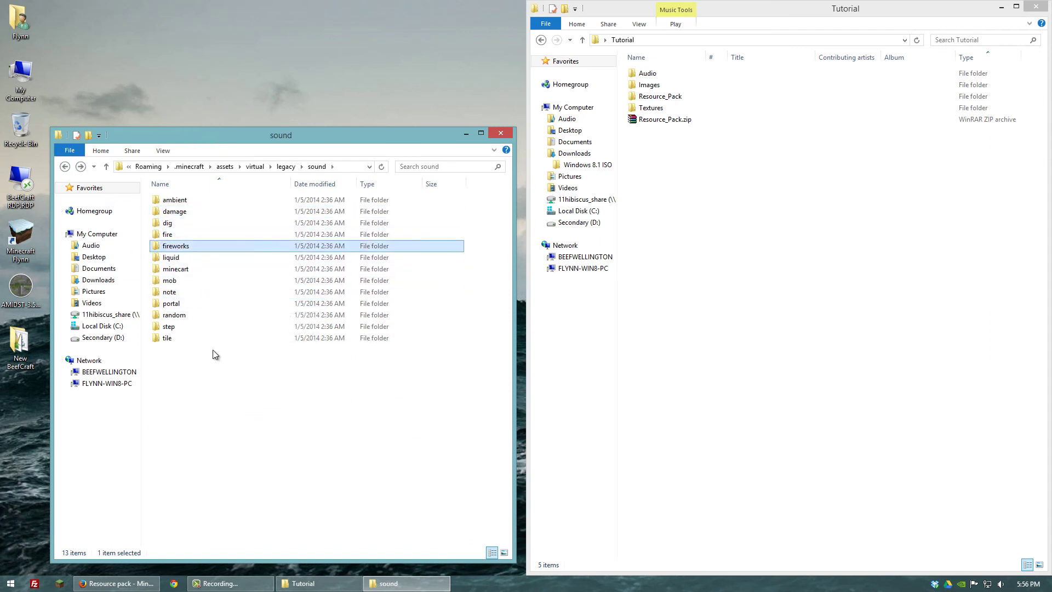
pyautogui.doubleClick(174, 246)
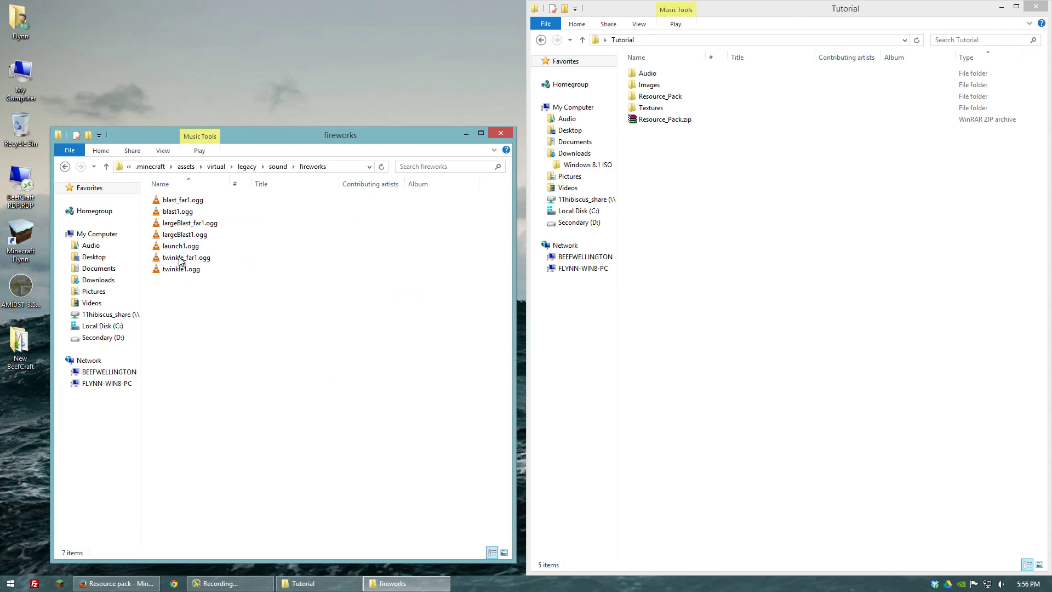
pyautogui.click(67, 166)
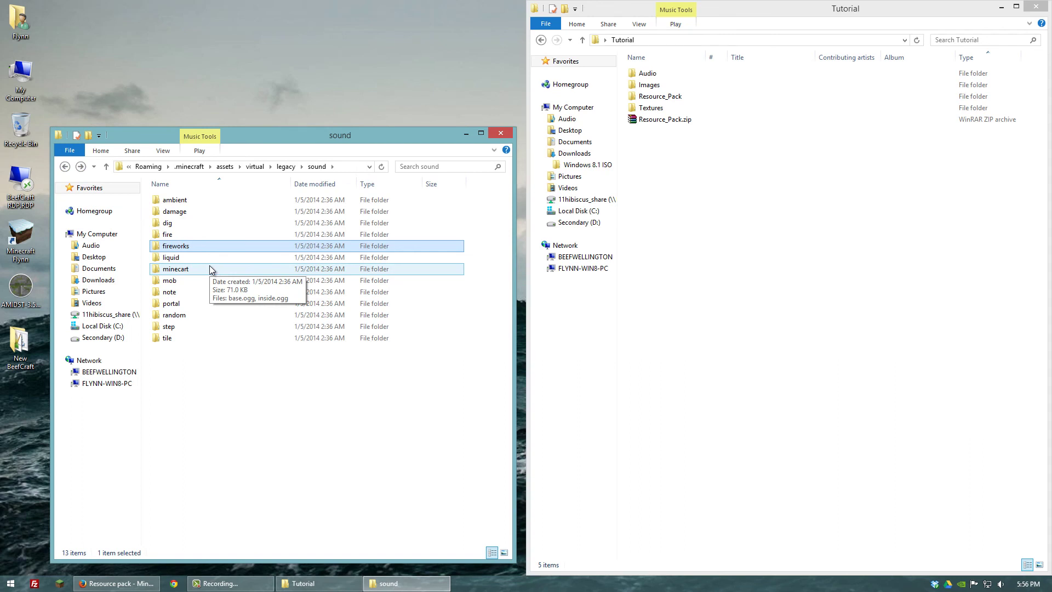
pyautogui.click(236, 381)
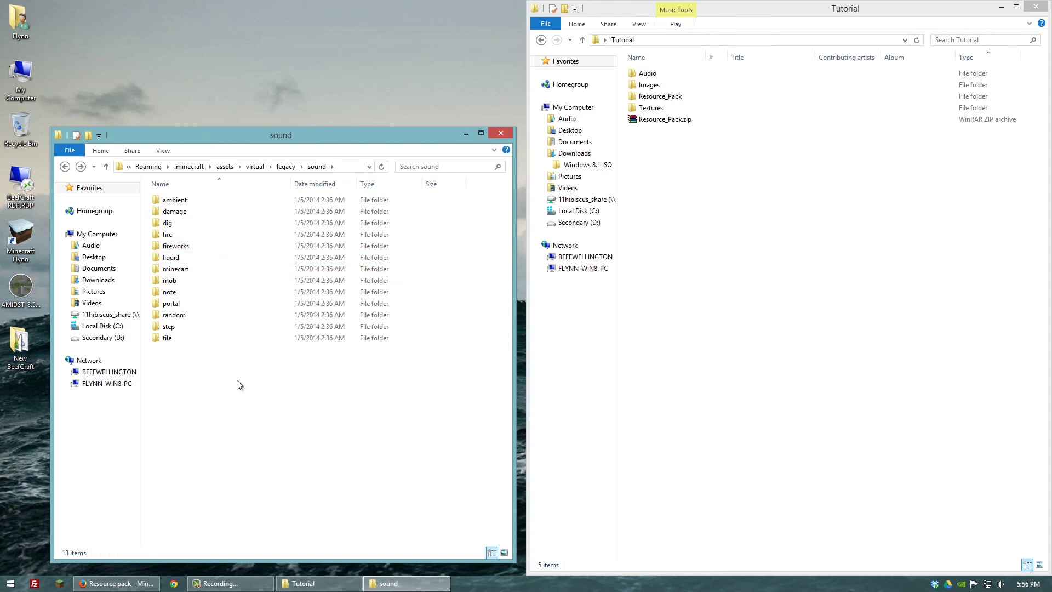